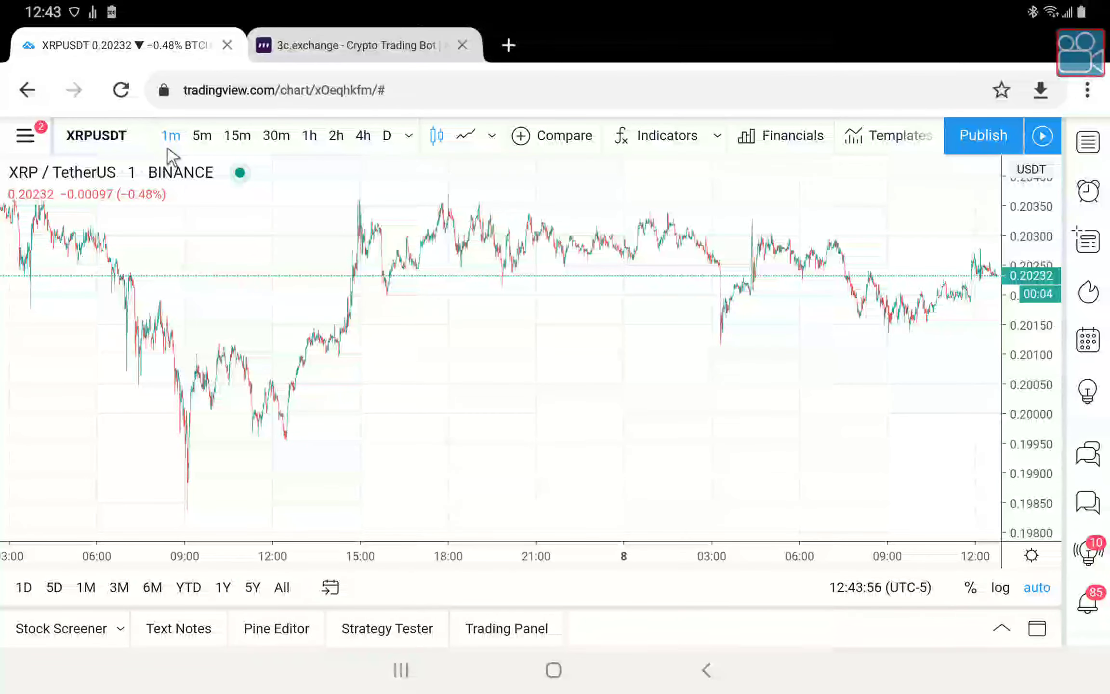
# Add the favourite indicator Jackrabbit.SavingsAccount to the XRPUSDT chart.
pyautogui.click(717, 141)
pyautogui.scroll(-10, 852, 193)
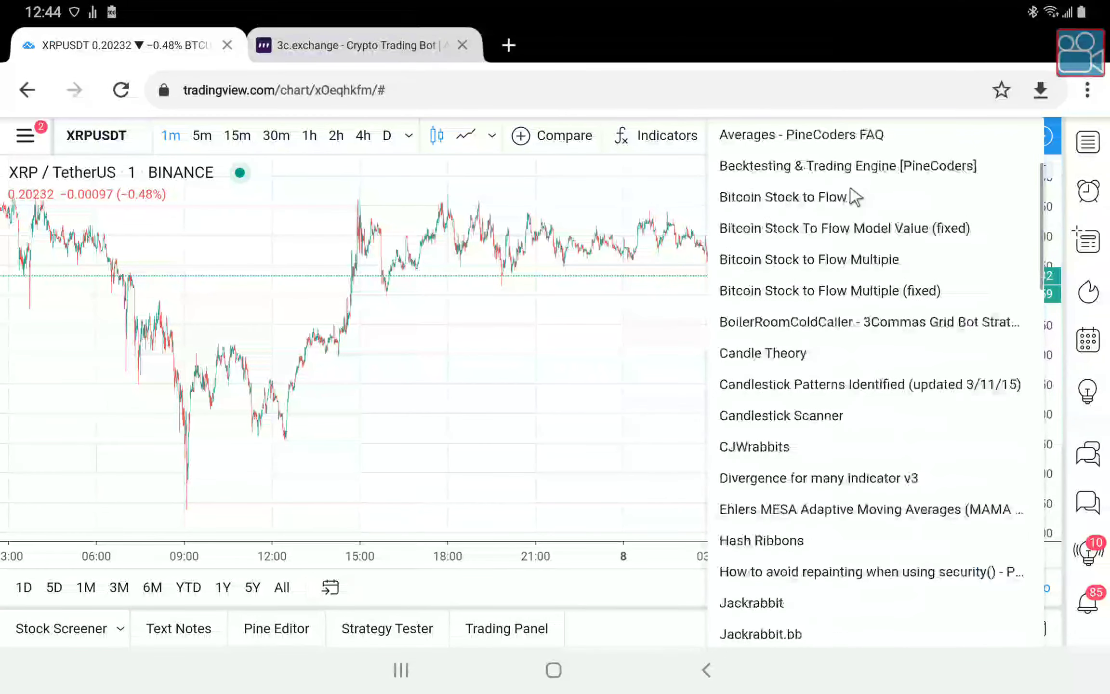
pyautogui.scroll(-5, 881, 195)
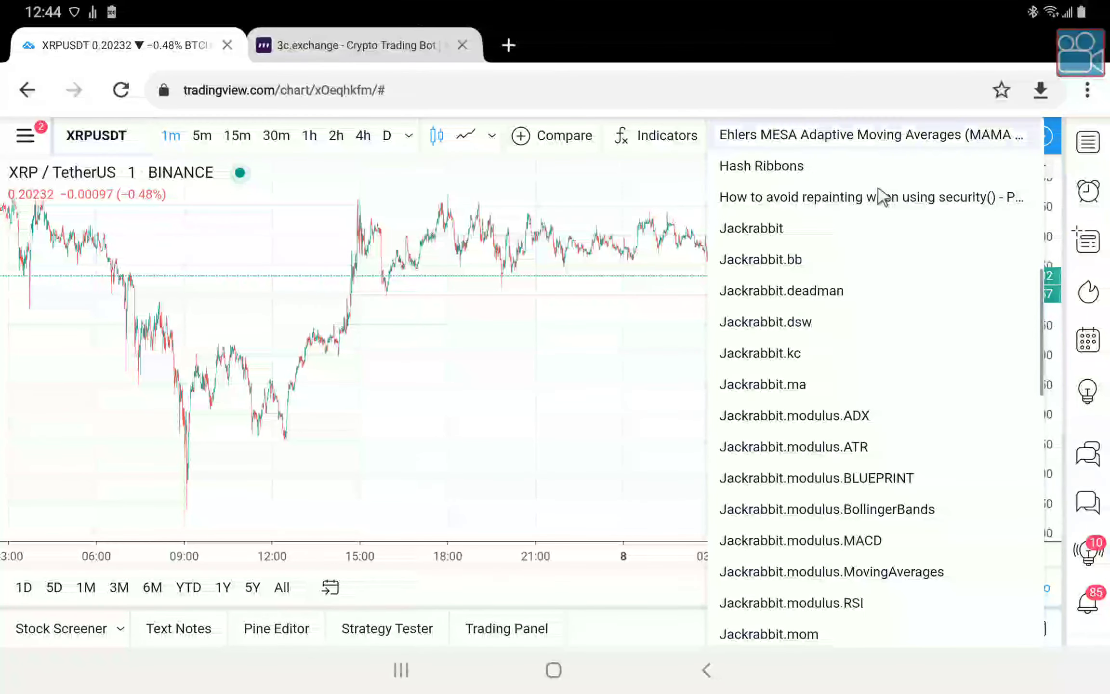
pyautogui.scroll(-2, 892, 203)
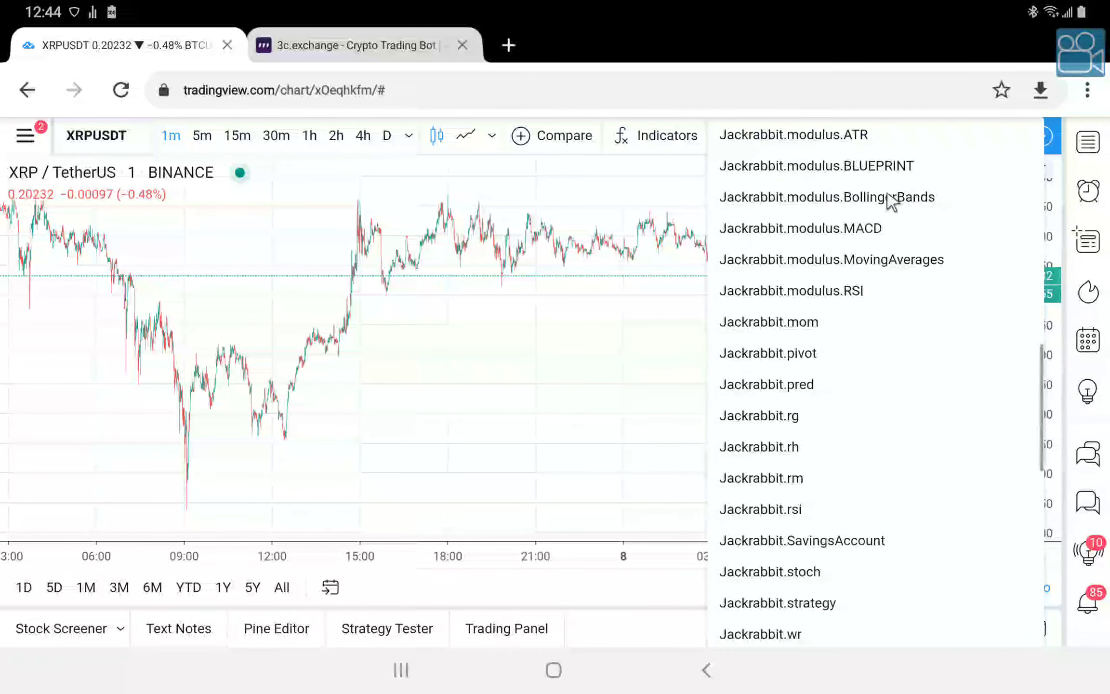
pyautogui.click(875, 539)
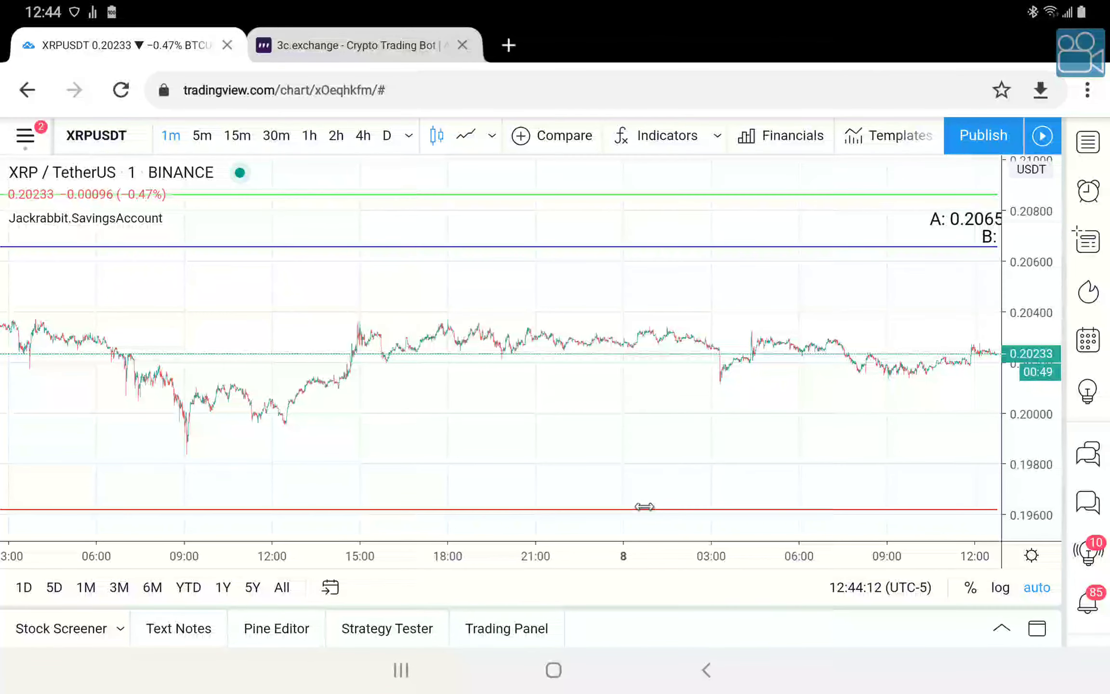
# Examine the Jackrabbit.SavingsAccount levels and buy markers back through the one-minute price history, and return to the latest bar.
pyautogui.moveTo(644, 507); pyautogui.dragTo(528, 492)
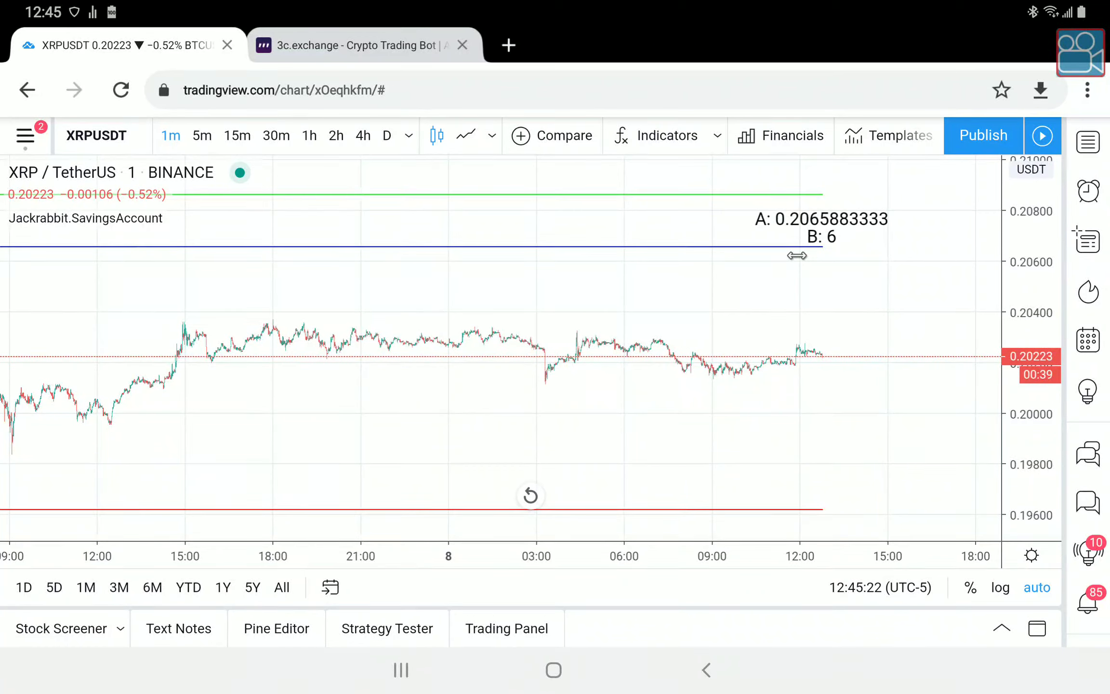
pyautogui.hscroll(-5, 797, 255)
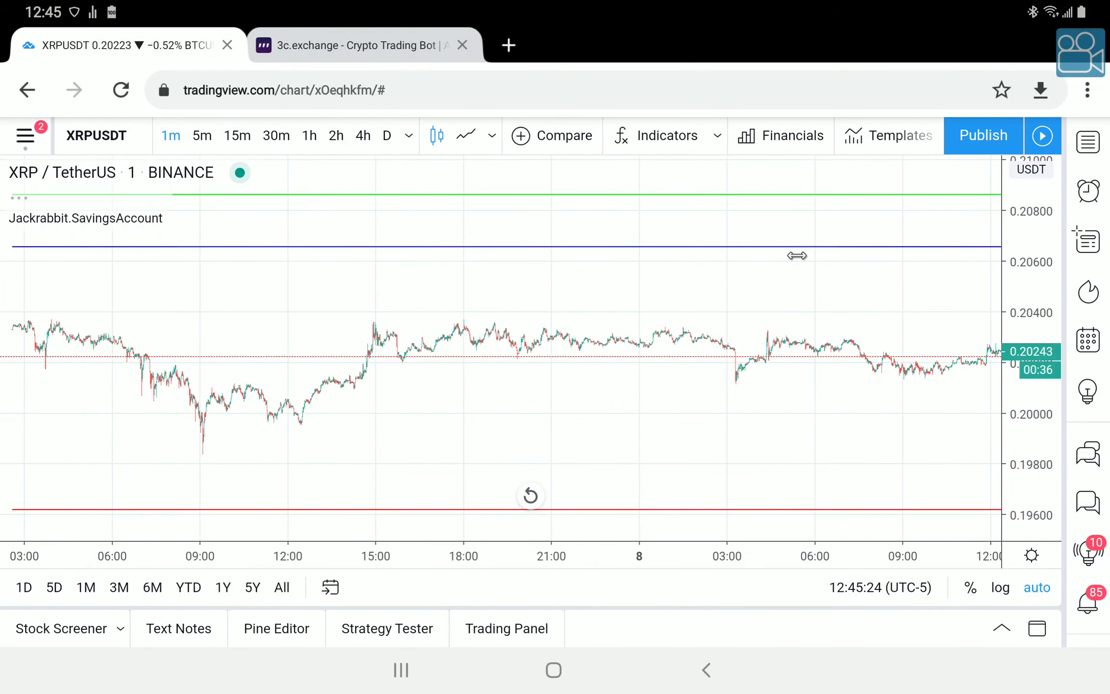
pyautogui.hscroll(-3, 797, 255)
pyautogui.hscroll(-10, 797, 256)
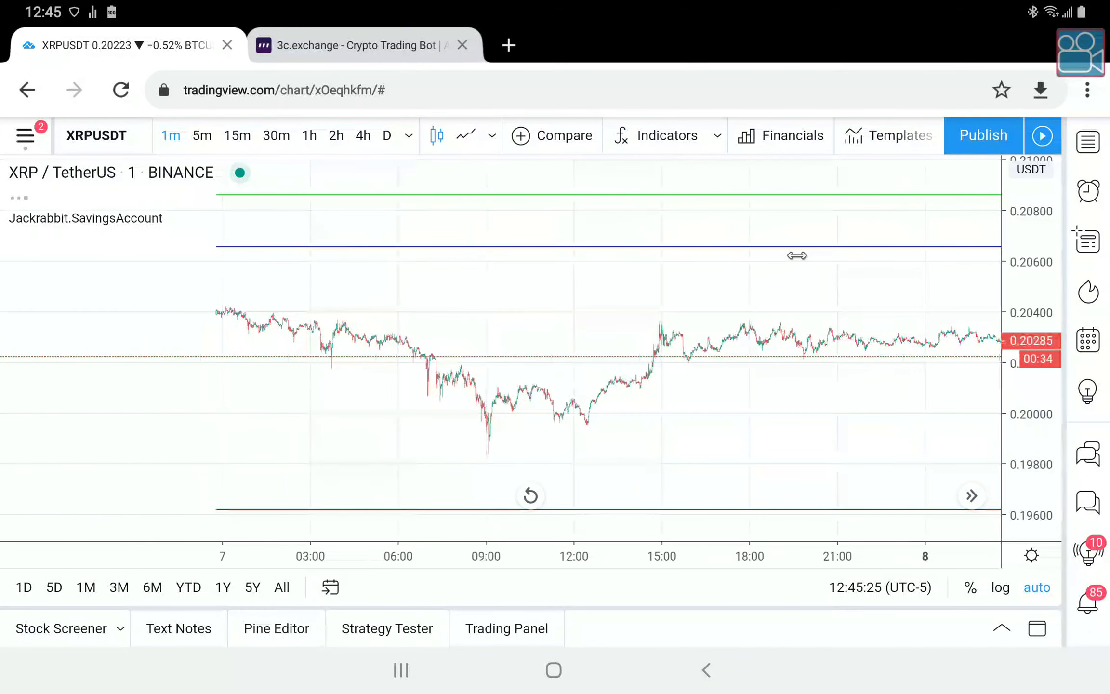
pyautogui.hscroll(-10, 797, 255)
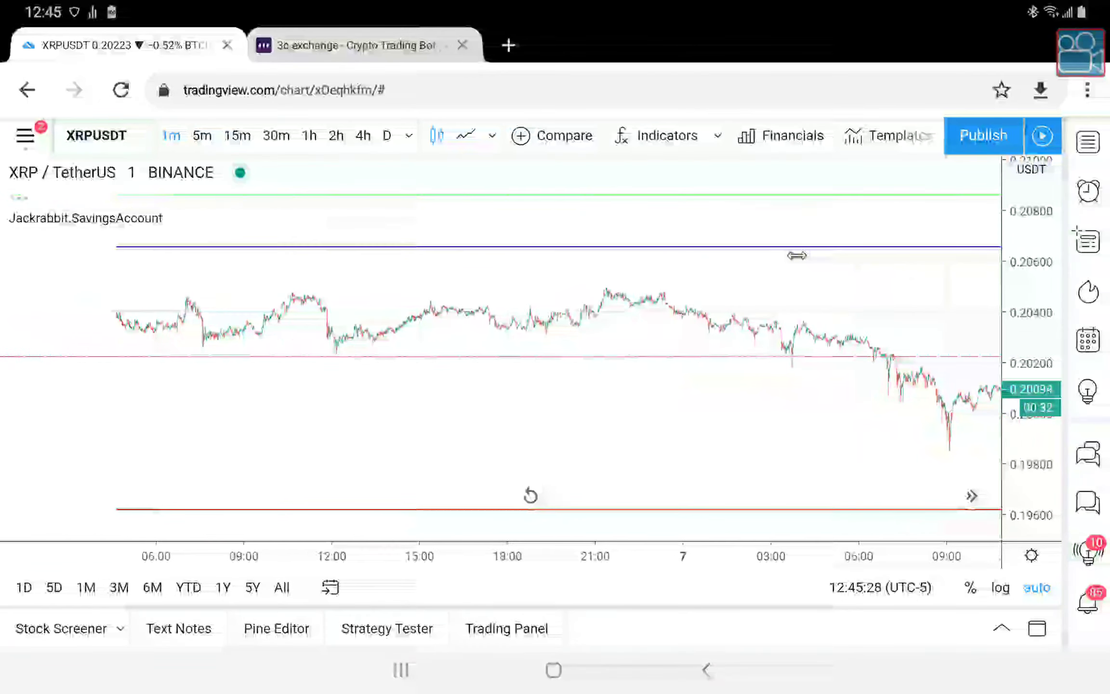
pyautogui.hscroll(-10, 797, 255)
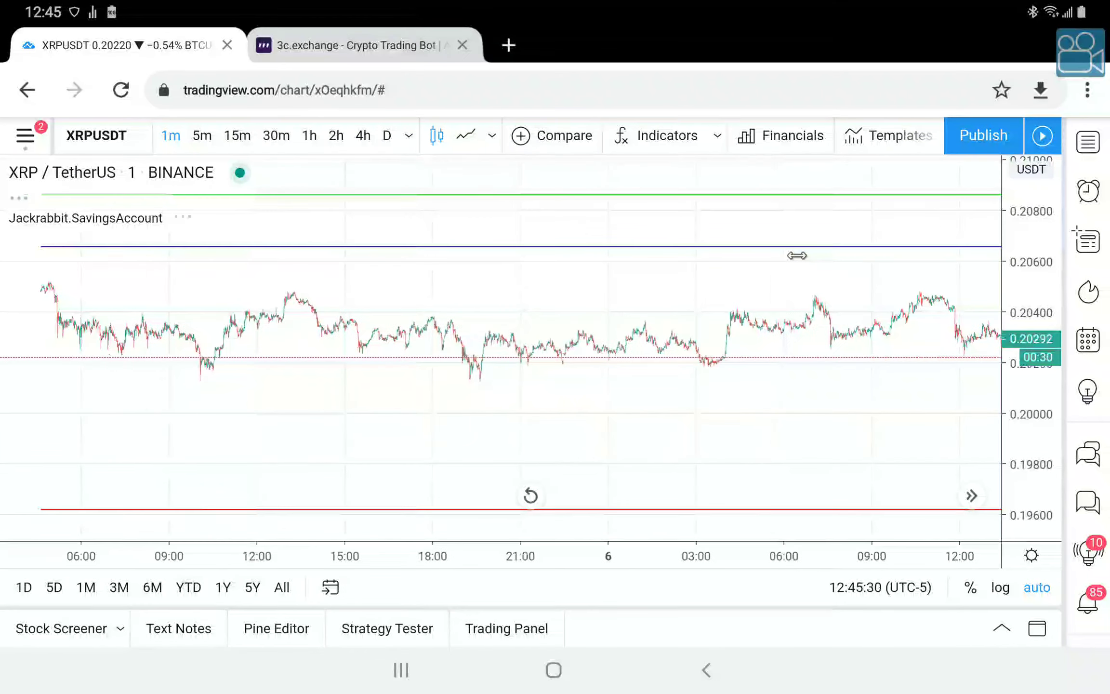
pyautogui.hscroll(-10, 797, 255)
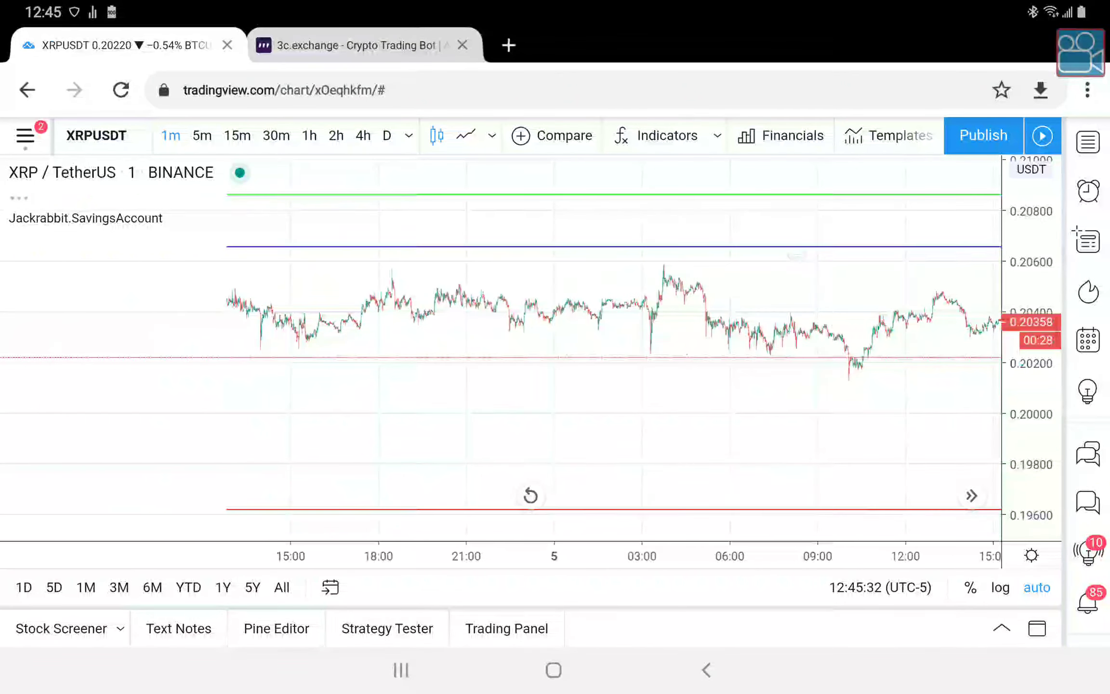
pyautogui.hscroll(-10, 501, 328)
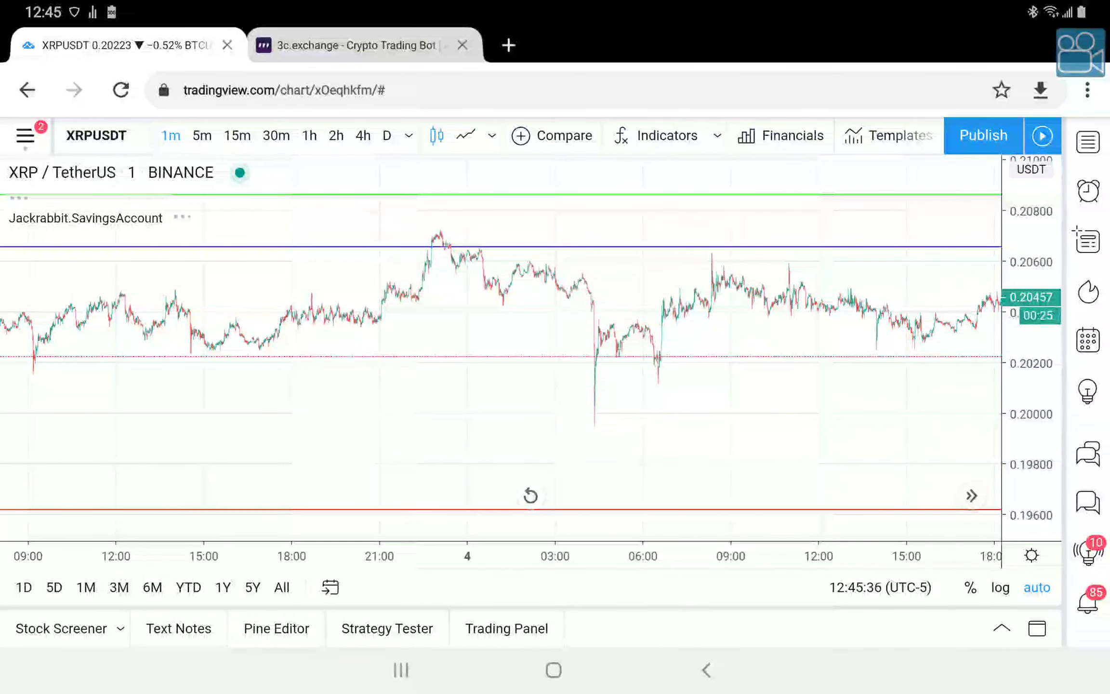
pyautogui.hscroll(-10, 502, 327)
pyautogui.hscroll(-10, 501, 347)
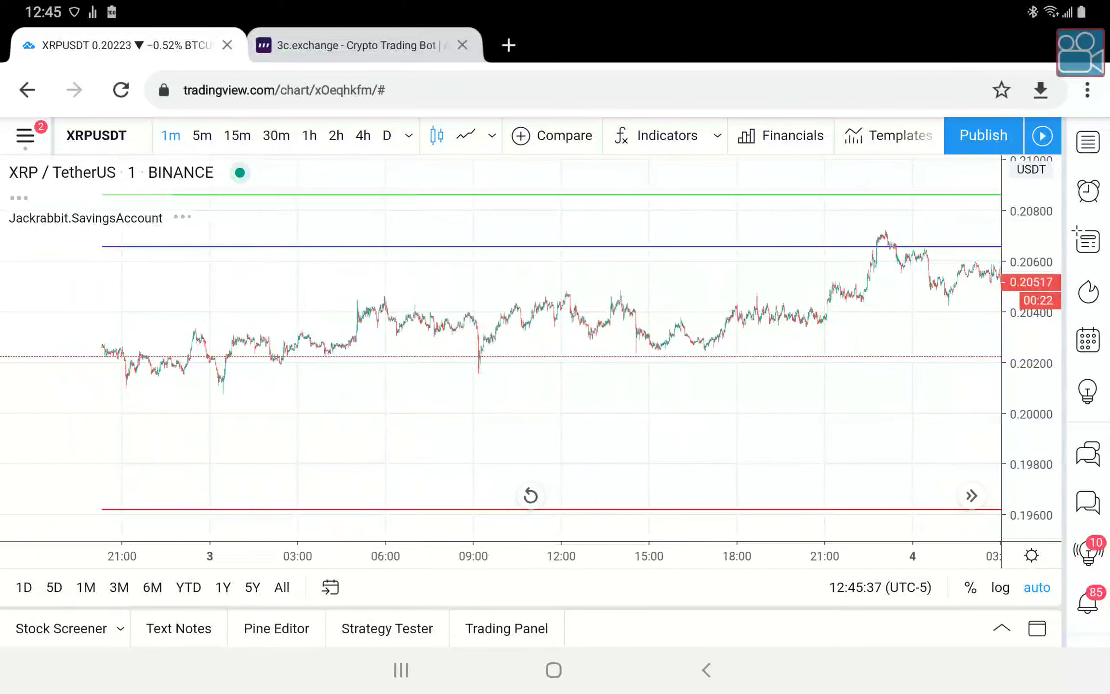
pyautogui.hscroll(-3, 501, 347)
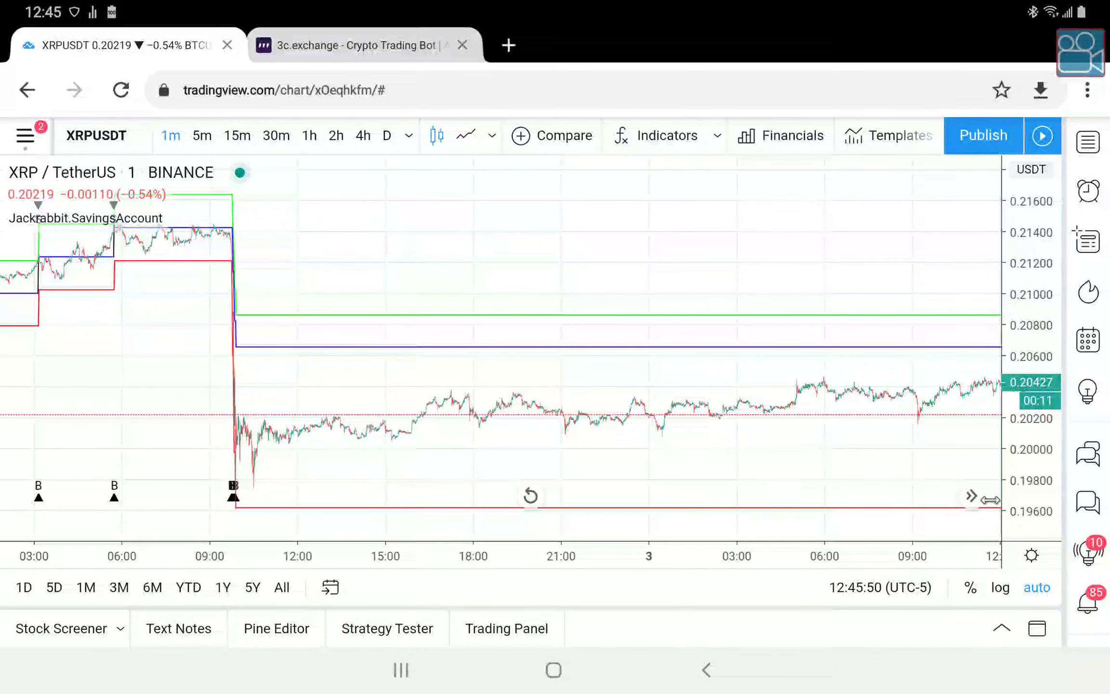
pyautogui.click(972, 496)
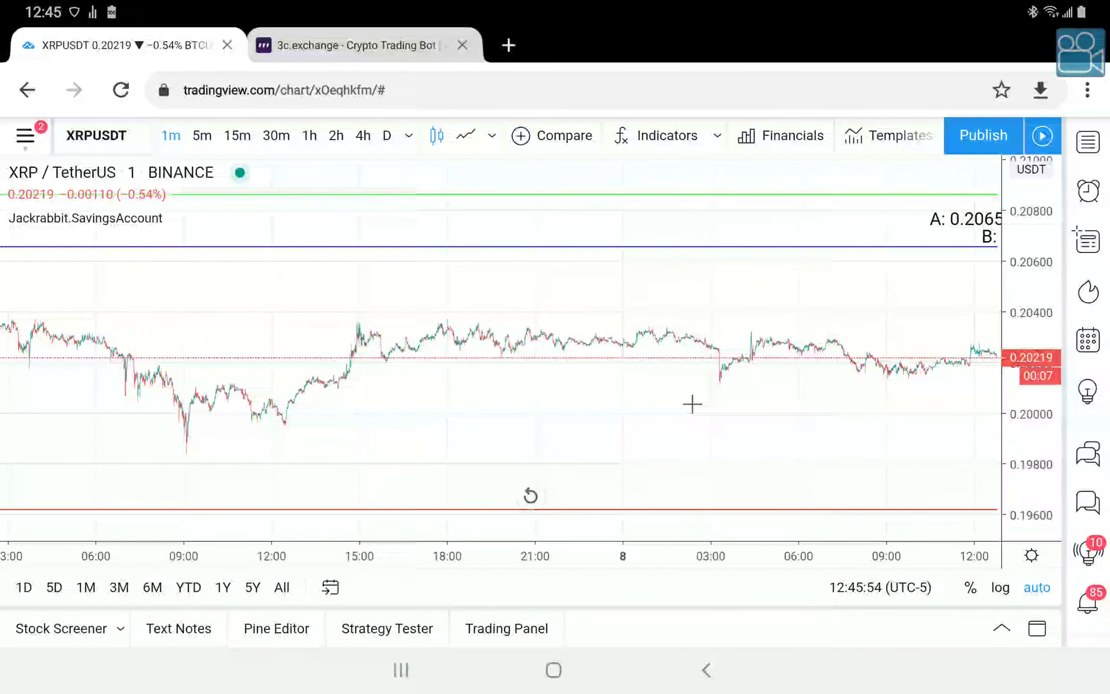
# Review the Methodology, Deviation % and Take Profit % inputs of the Jackrabbit.SavingsAccount indicator and close its settings without changes.
pyautogui.moveTo(628, 405); pyautogui.dragTo(481, 405)
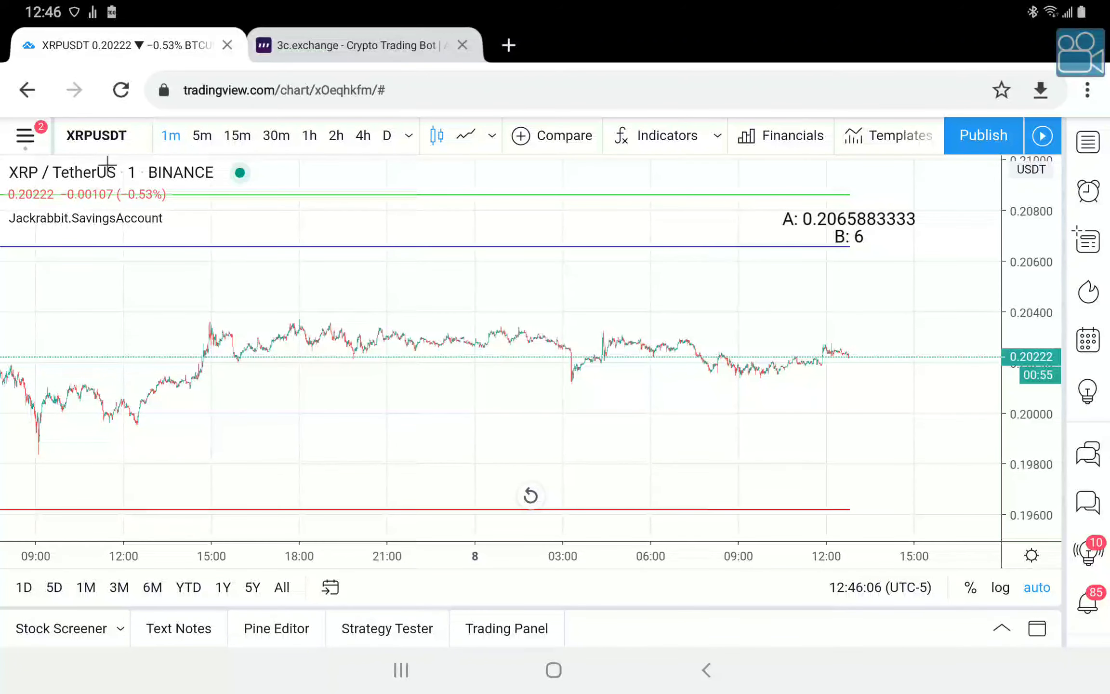
pyautogui.click(112, 220)
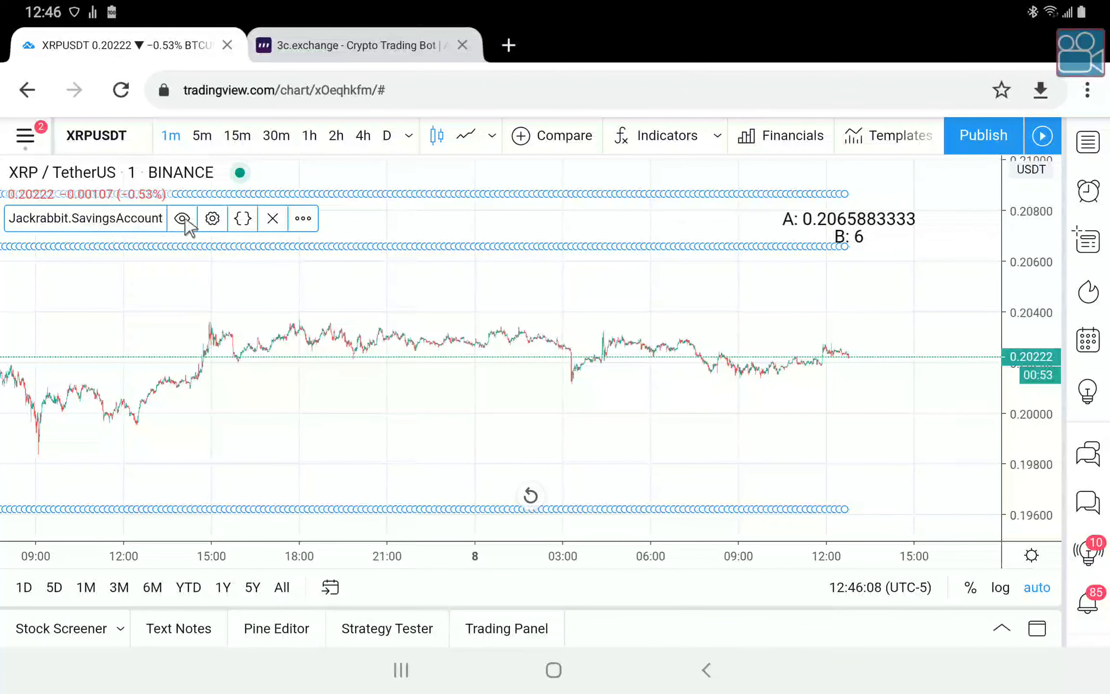
pyautogui.click(212, 219)
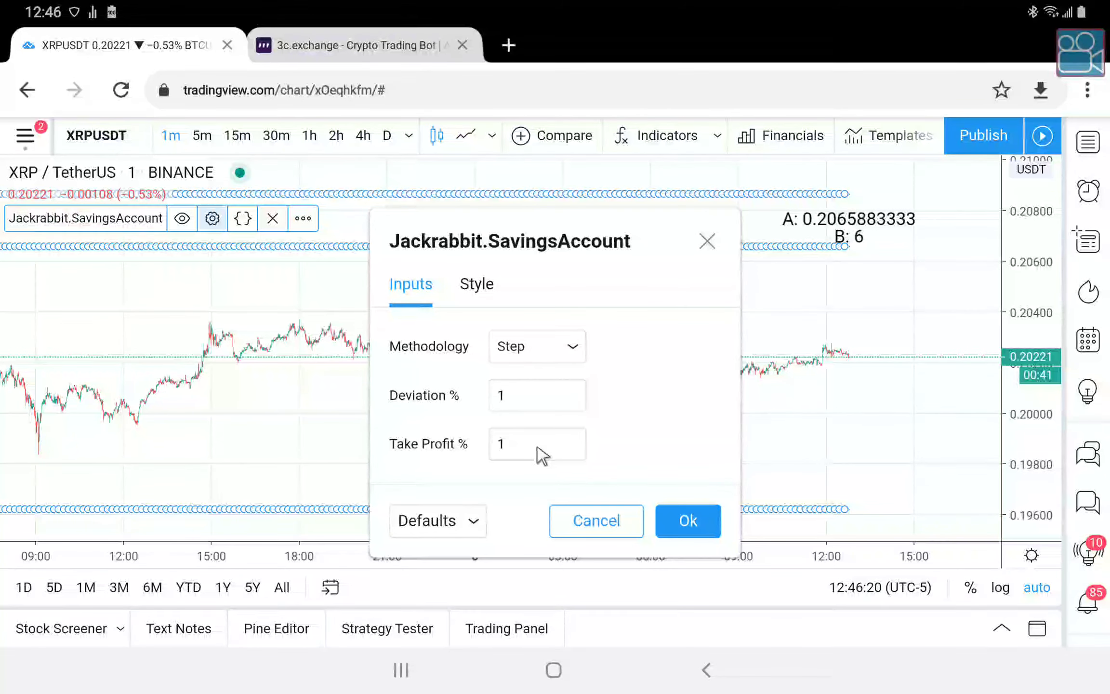
pyautogui.click(596, 520)
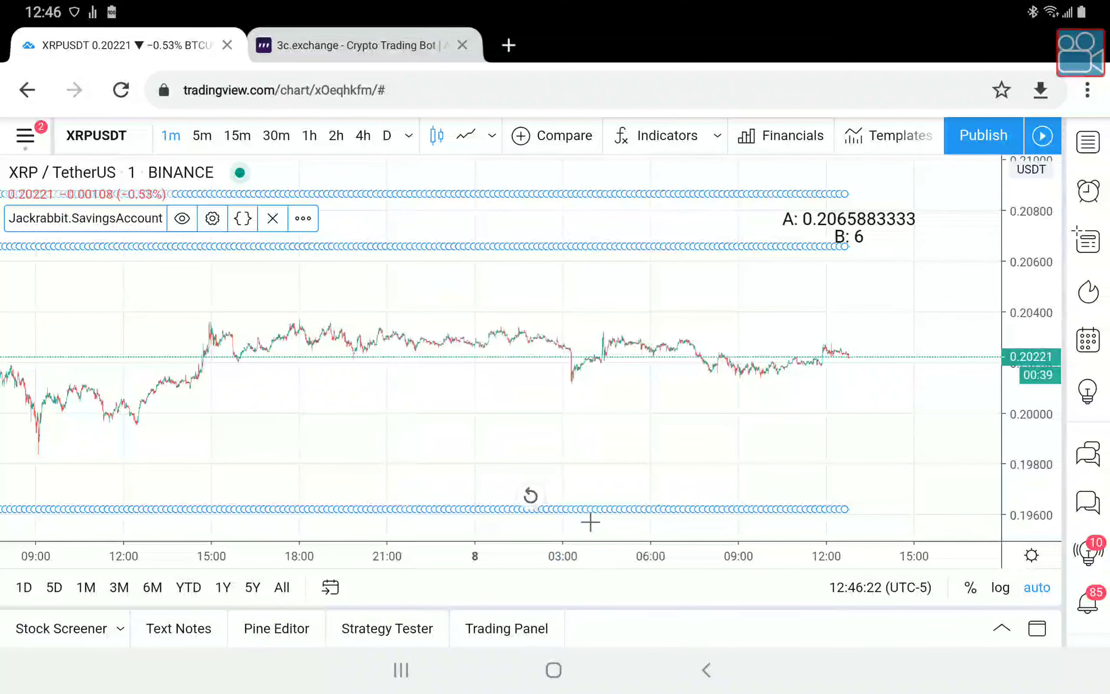
pyautogui.click(174, 174)
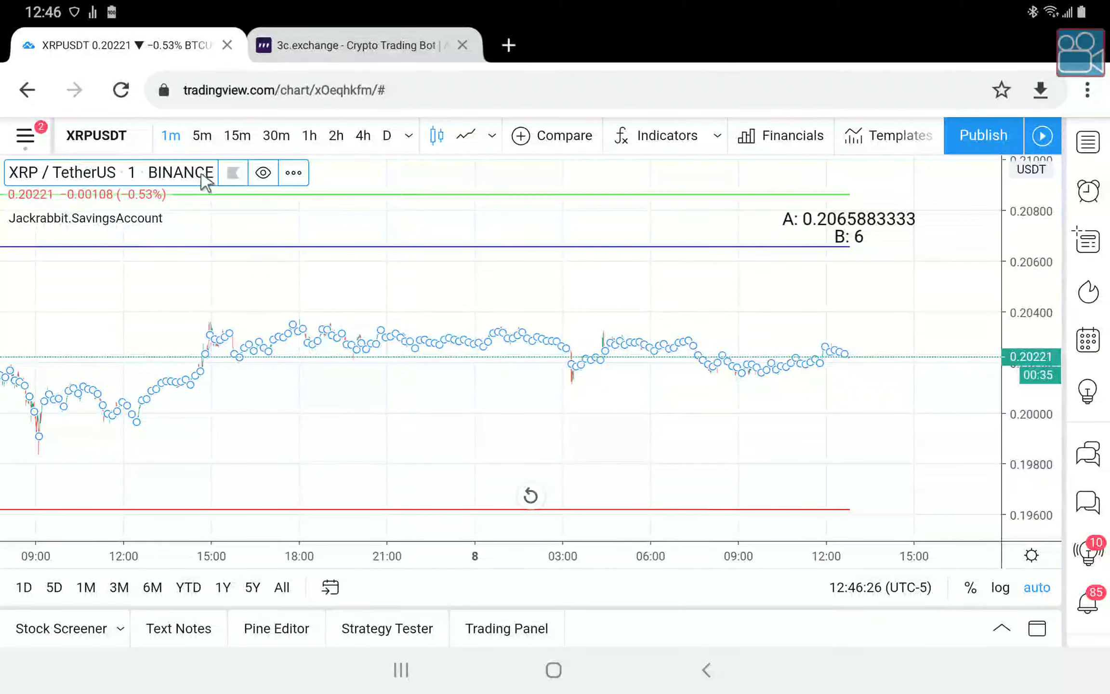
# Switch to 3c.exchange and start a new Composite bot named "XMR JR/SA".
pyautogui.click(371, 54)
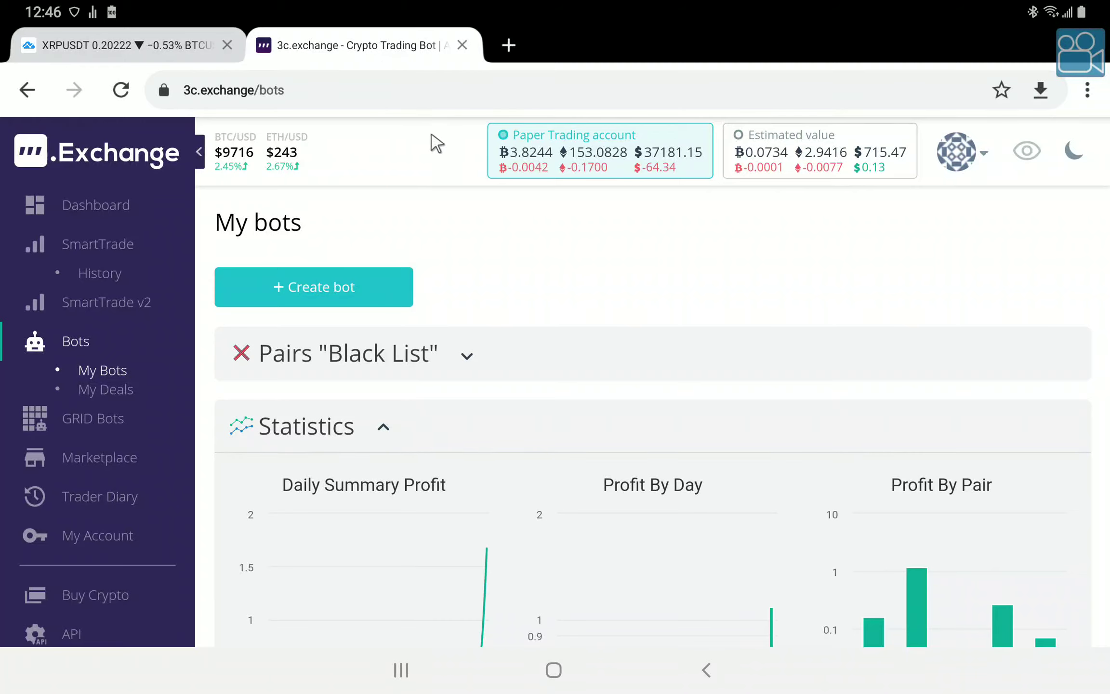
pyautogui.click(380, 289)
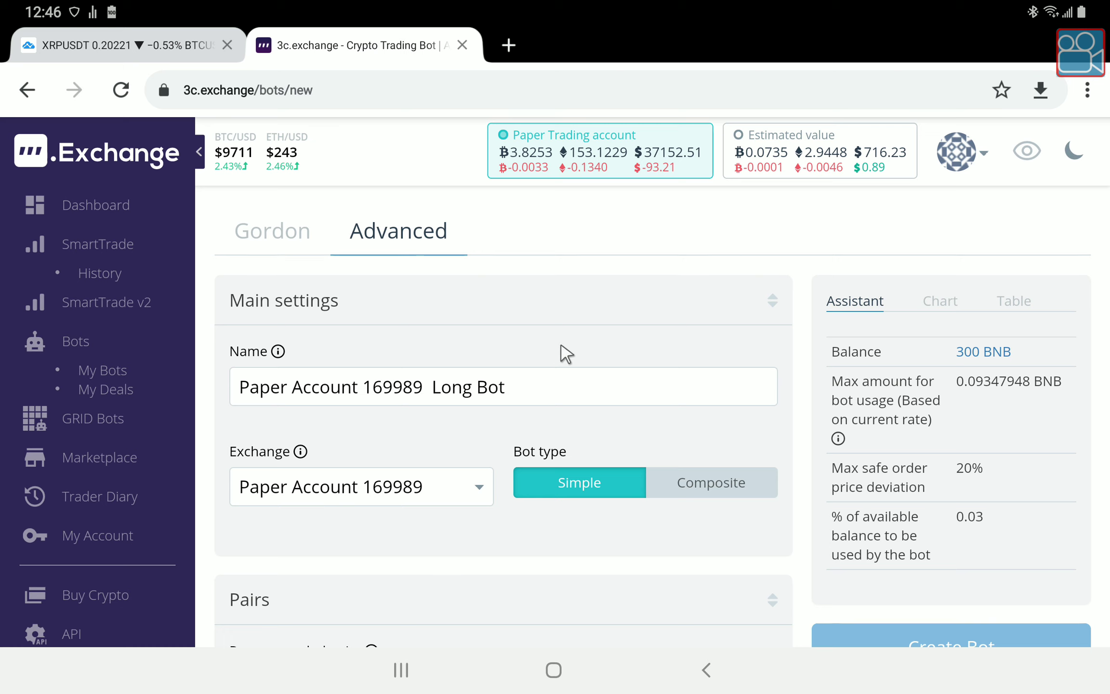
pyautogui.click(579, 381)
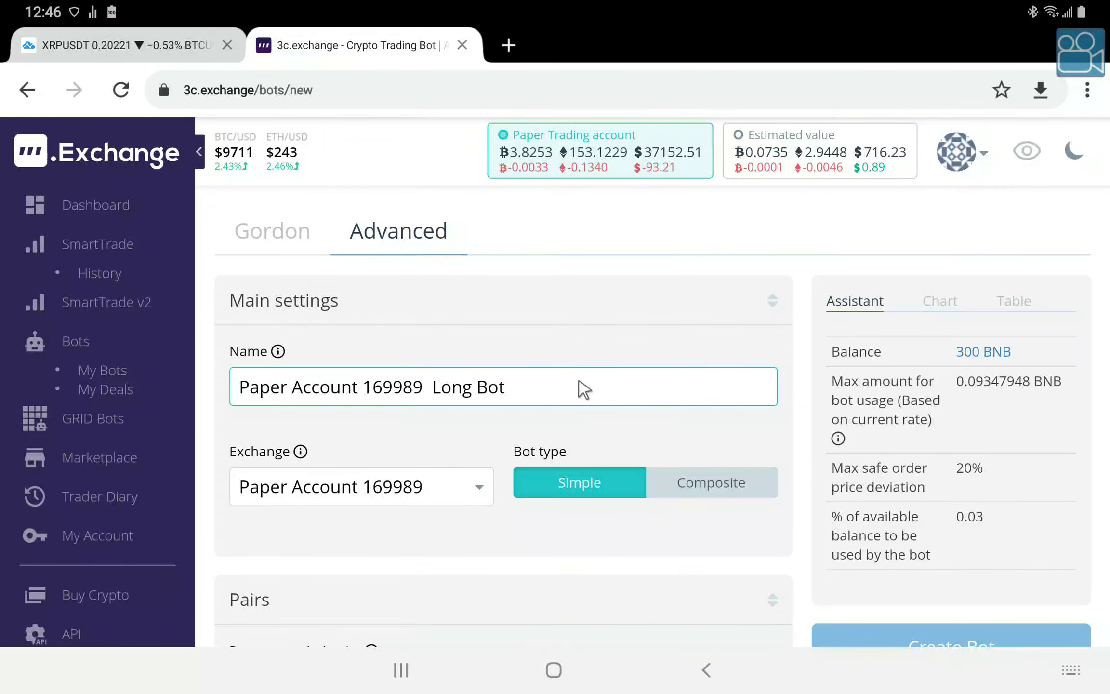
pyautogui.tripleClick(583, 389)
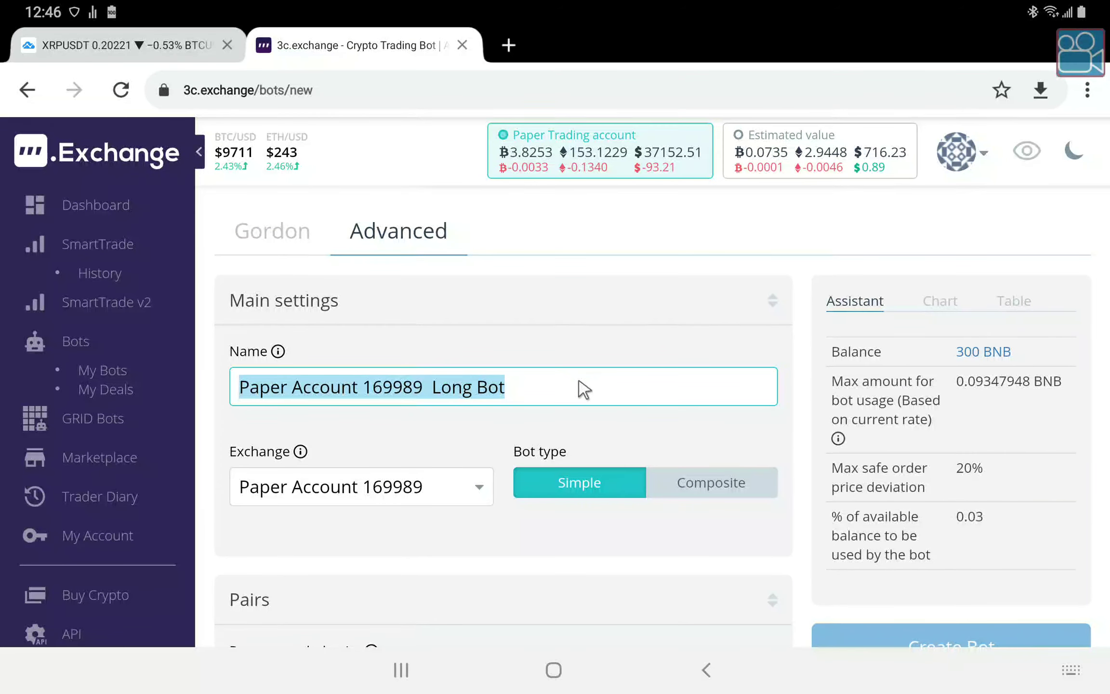
pyautogui.write('XMR')
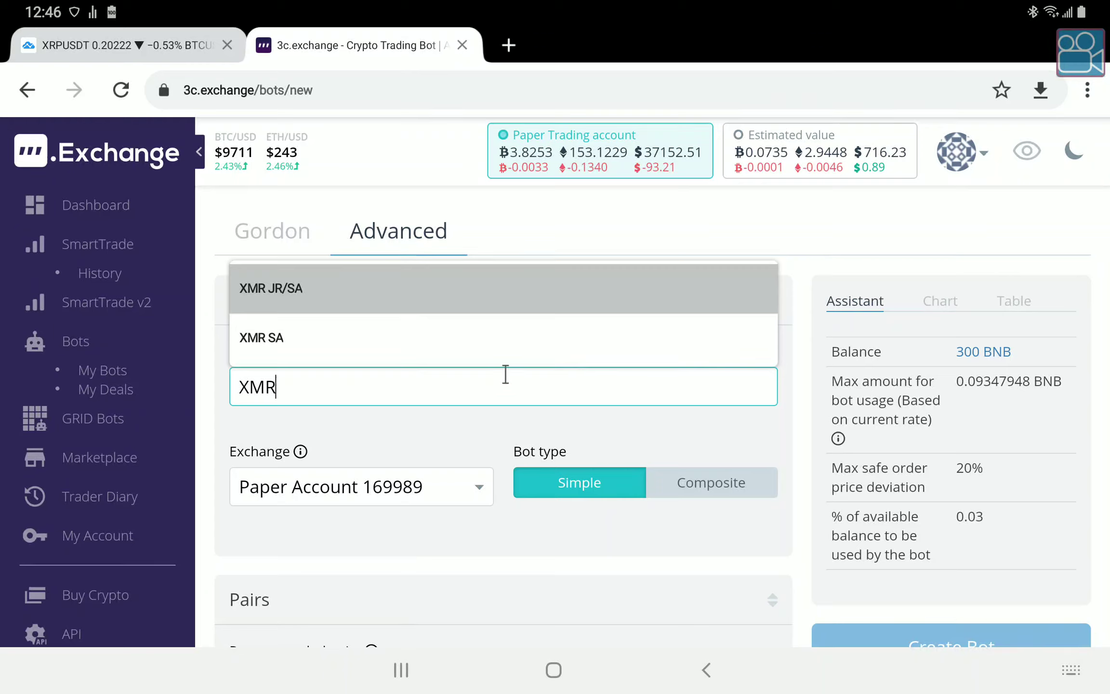
pyautogui.click(377, 298)
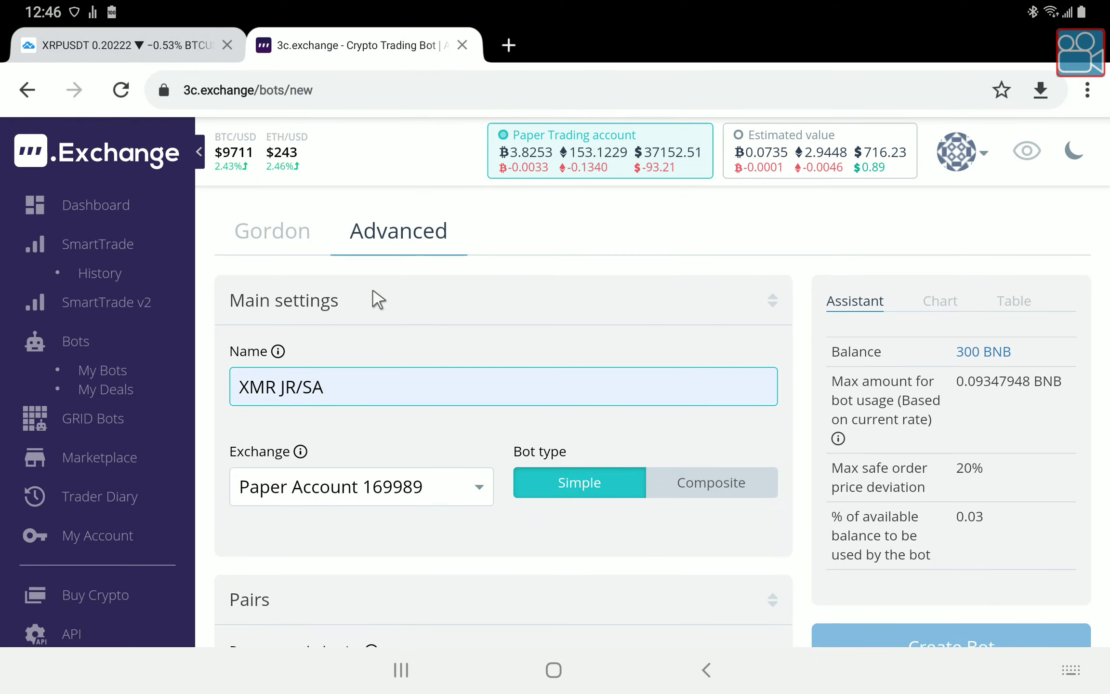
pyautogui.click(692, 492)
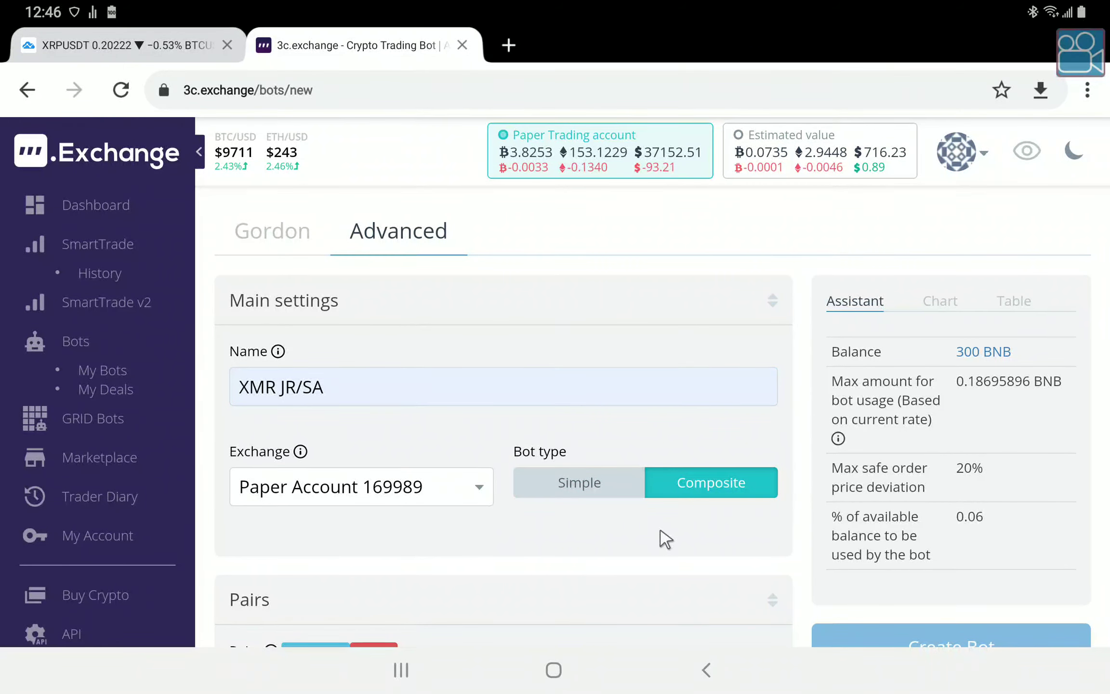
# Replace the new bot's default trading pair with USDT - XMR.
pyautogui.scroll(-5, 743, 570)
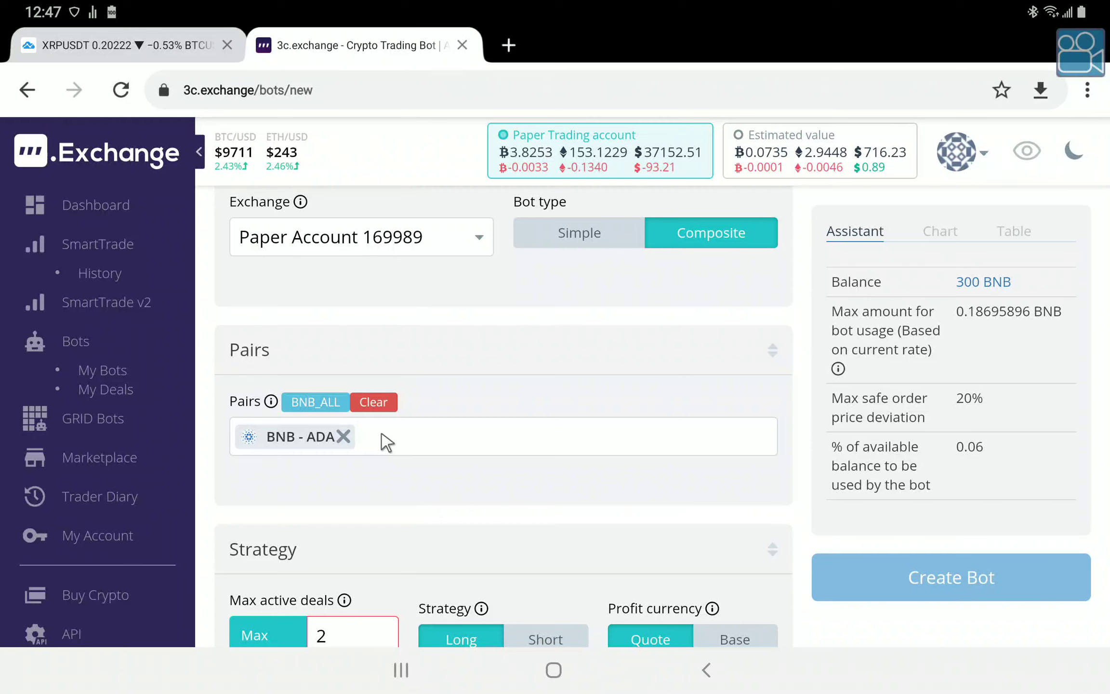
pyautogui.click(342, 436)
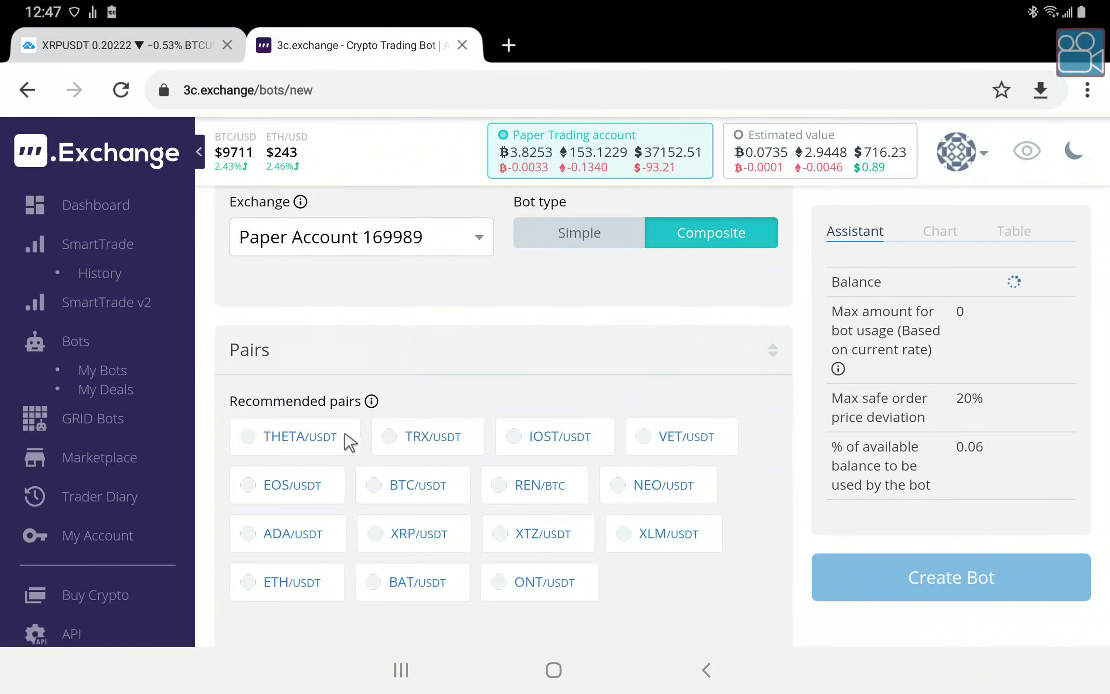
pyautogui.scroll(-2, 415, 486)
pyautogui.scroll(-1, 415, 488)
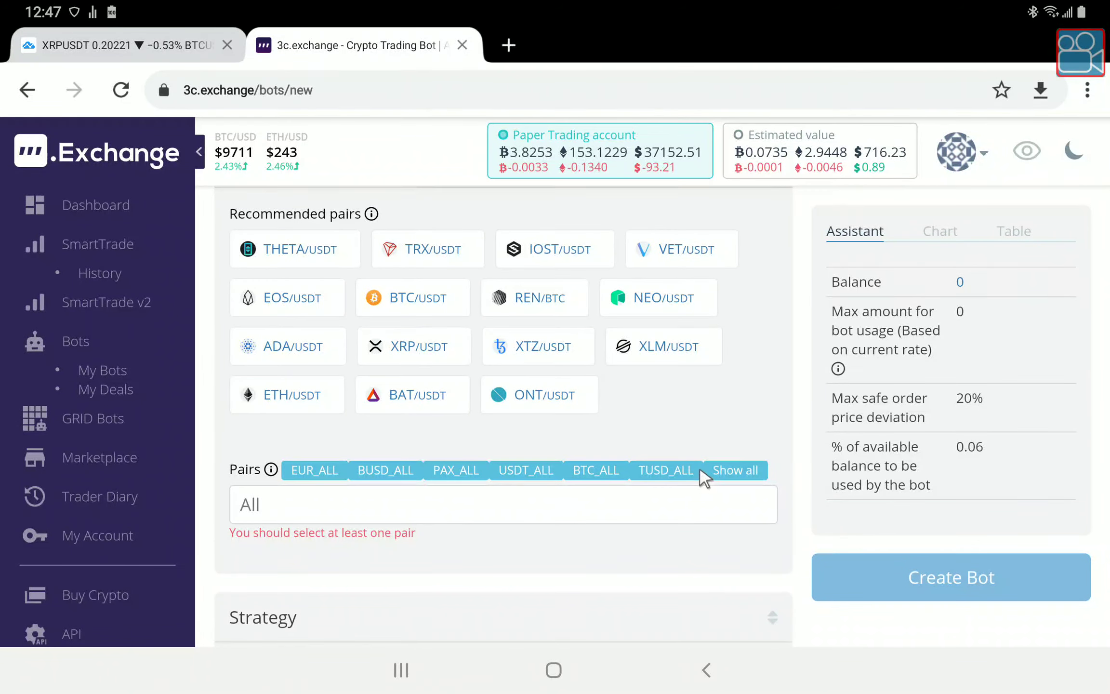
pyautogui.click(601, 514)
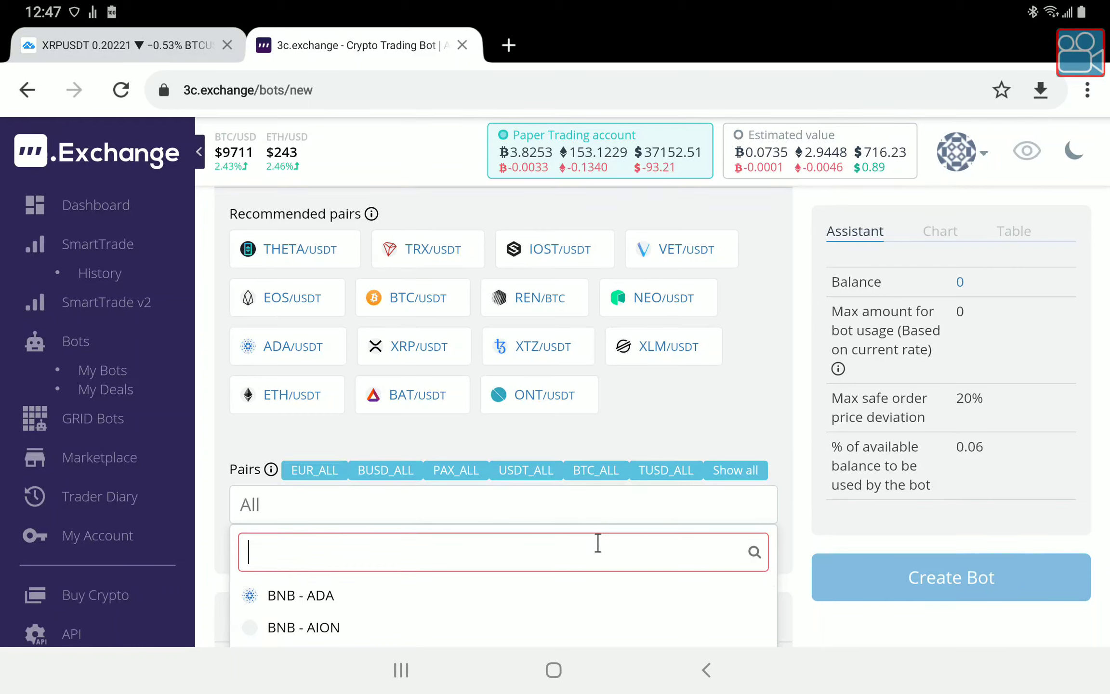
pyautogui.write('u')
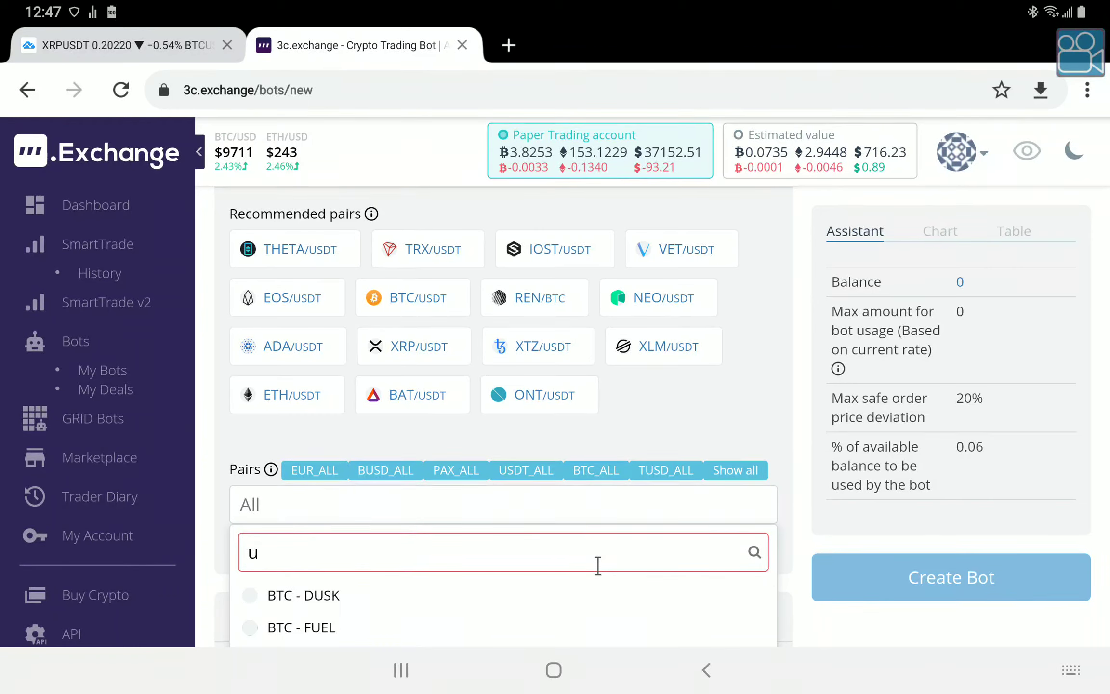
pyautogui.write('sdt - XMR')
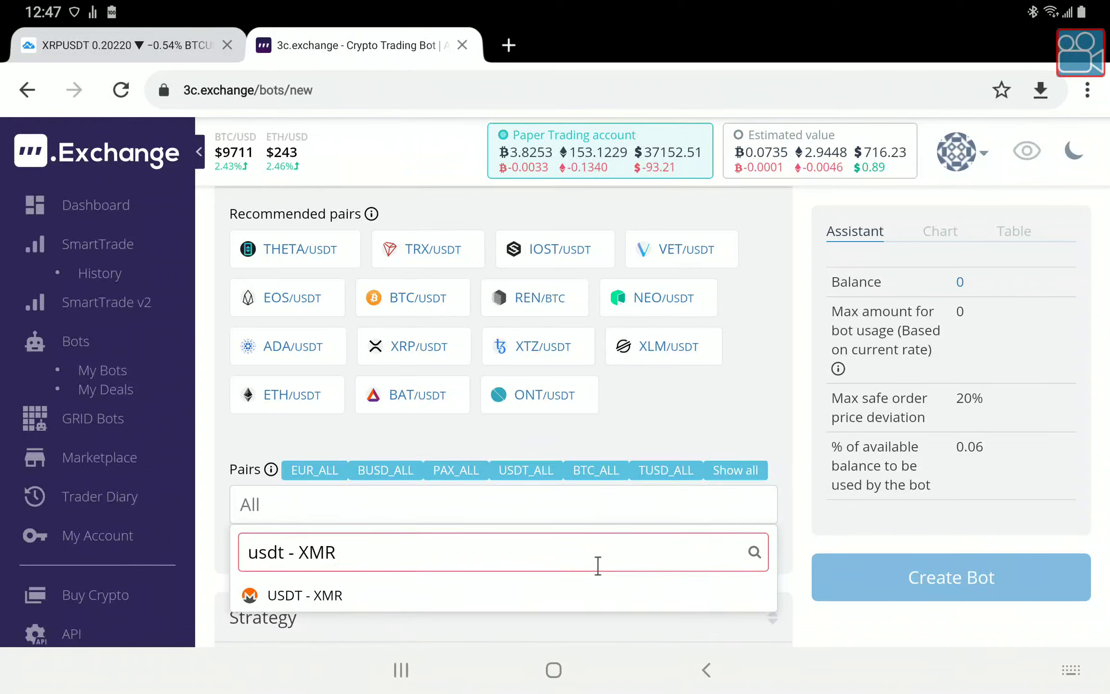
pyautogui.click(321, 596)
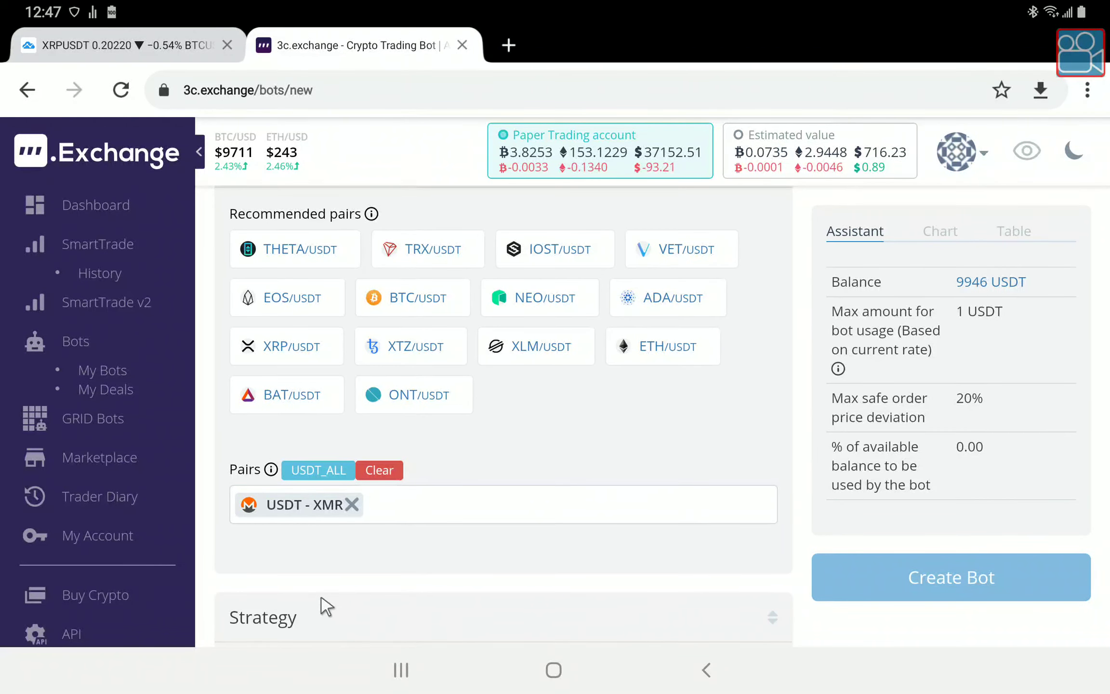
# Set the new bot's maximum active deals to 100 in its strategy settings.
pyautogui.scroll(-3, 326, 606)
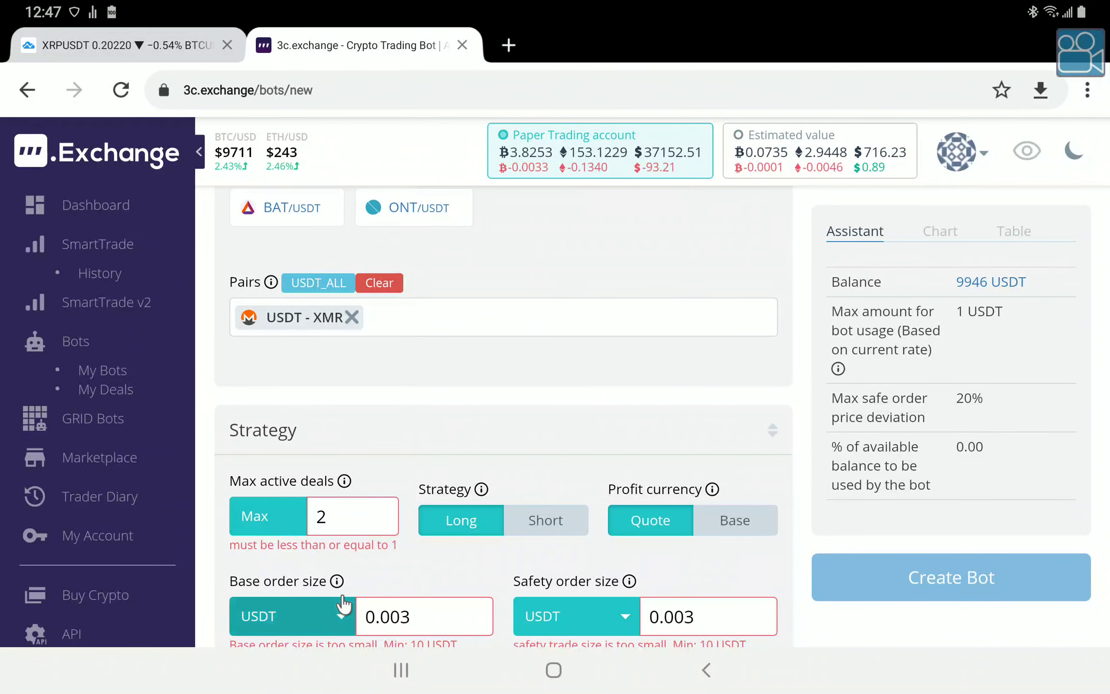
pyautogui.click(342, 513)
pyautogui.press('BackSpace')
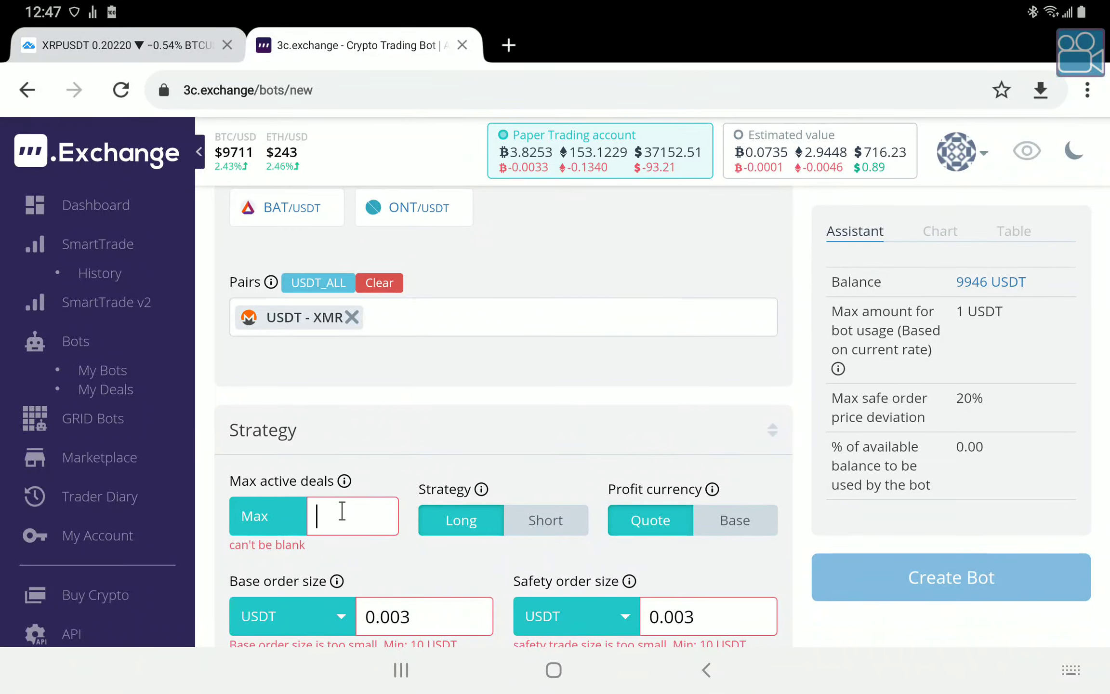
pyautogui.write('100')
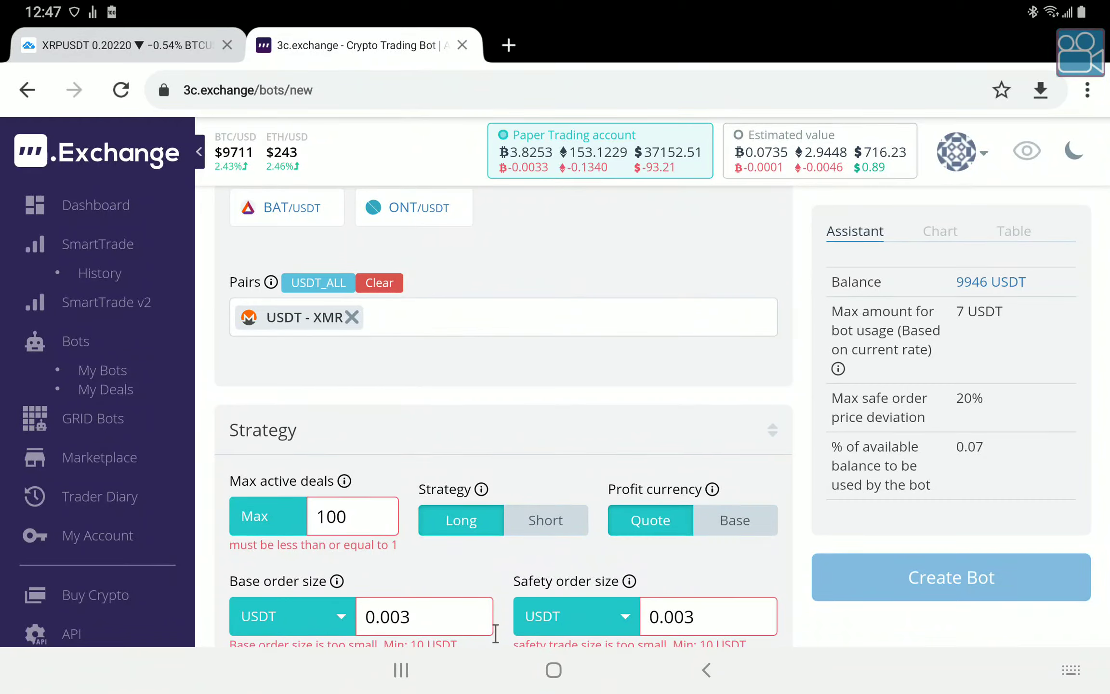
# Set both the base order size and the safety order size to 11 USDT.
pyautogui.click(473, 626)
pyautogui.doubleClick(473, 625)
pyautogui.write('11')
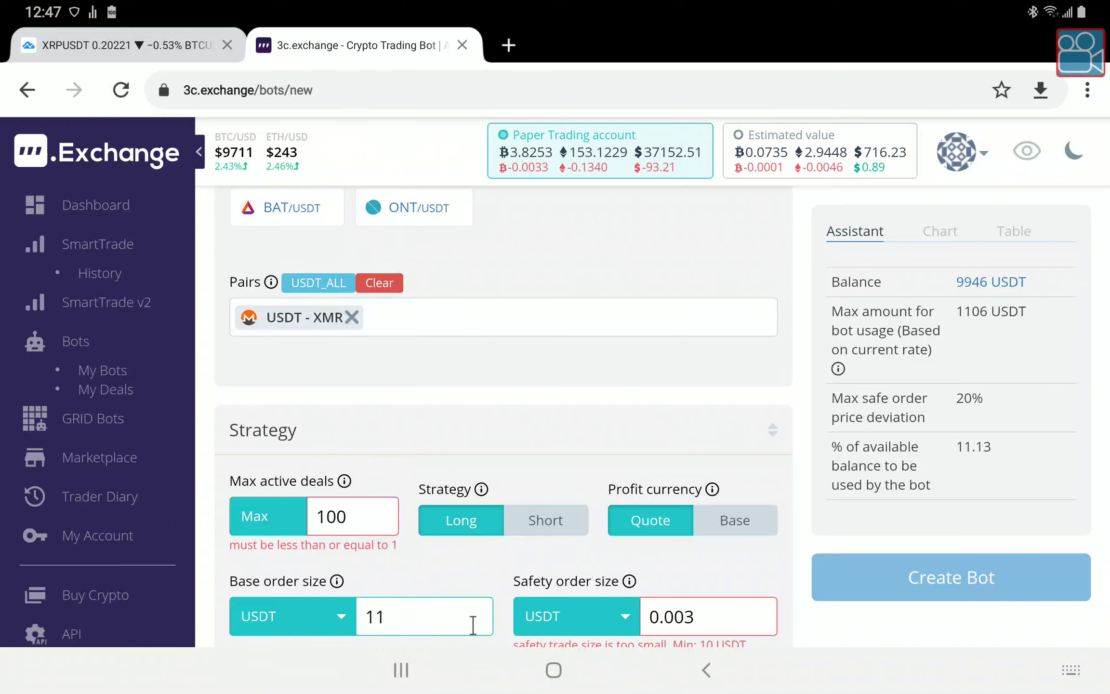
pyautogui.click(729, 616)
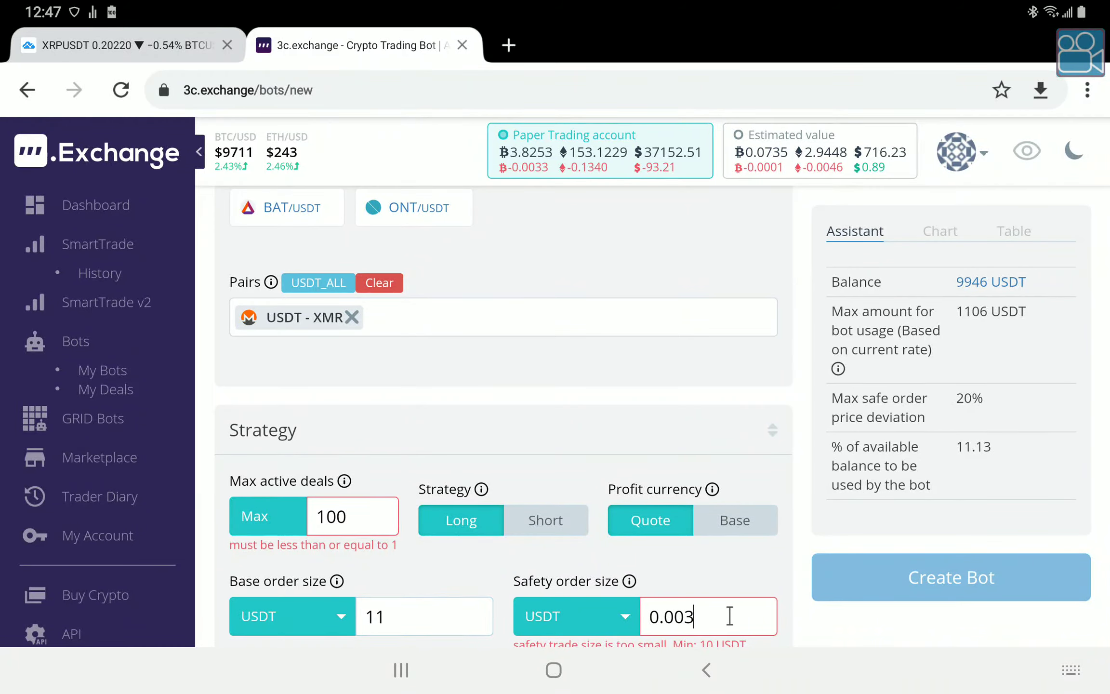
pyautogui.doubleClick(729, 616)
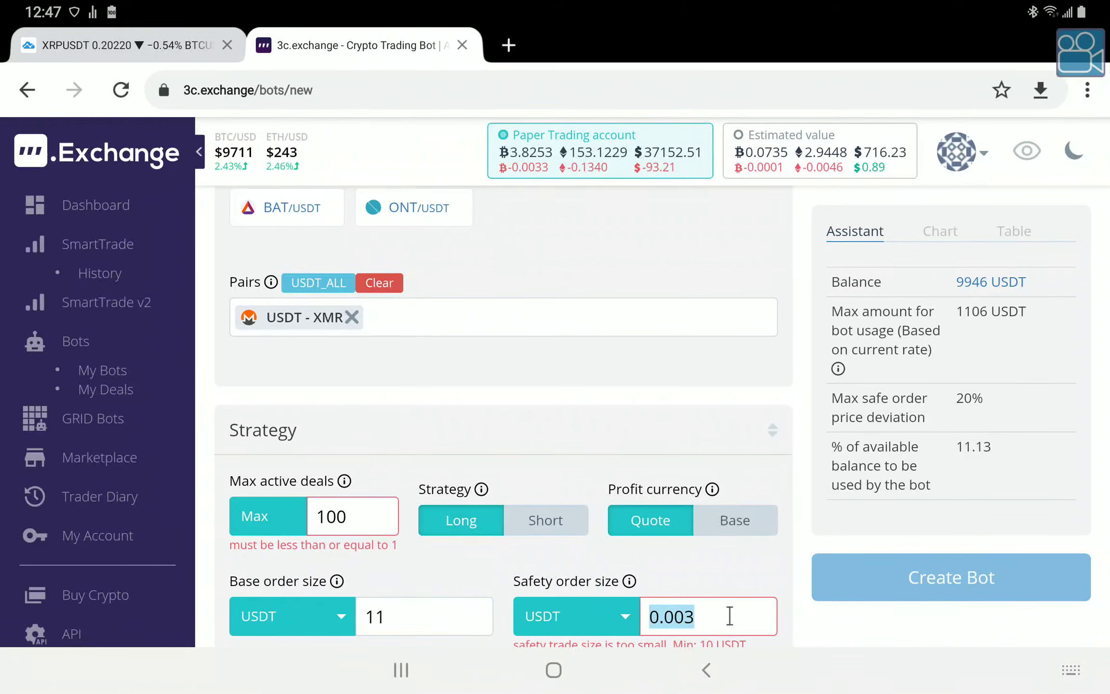
pyautogui.press('BackSpace')
pyautogui.write('11')
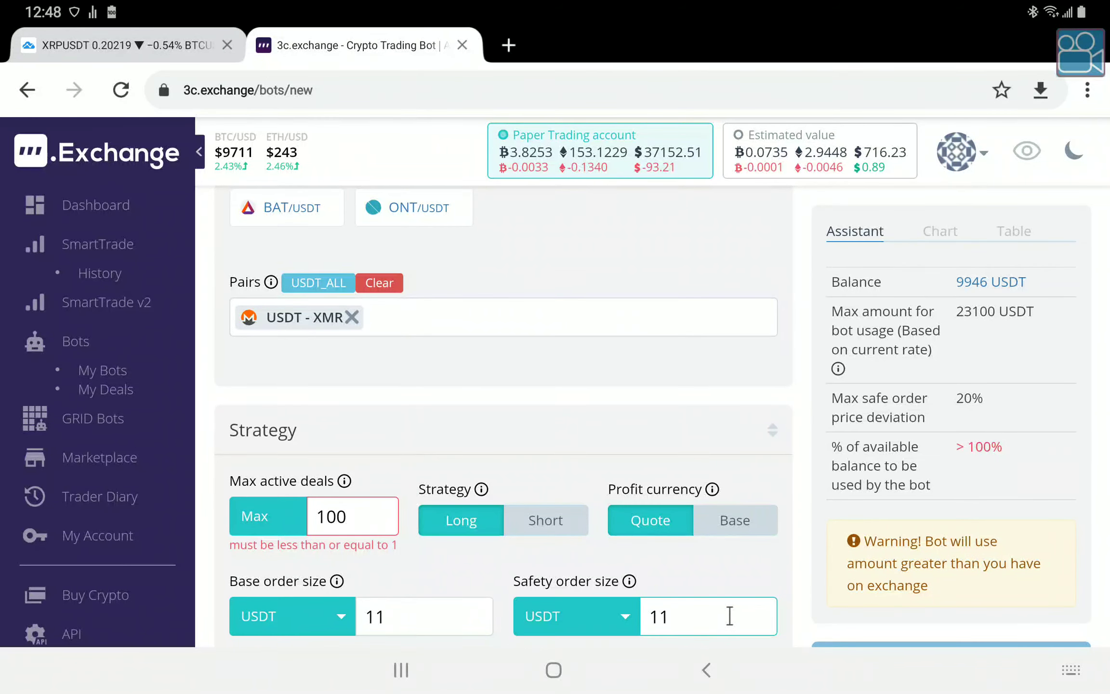
# Set the start order type to Market and the deal start condition to Trading View custom signal.
pyautogui.scroll(-3, 728, 615)
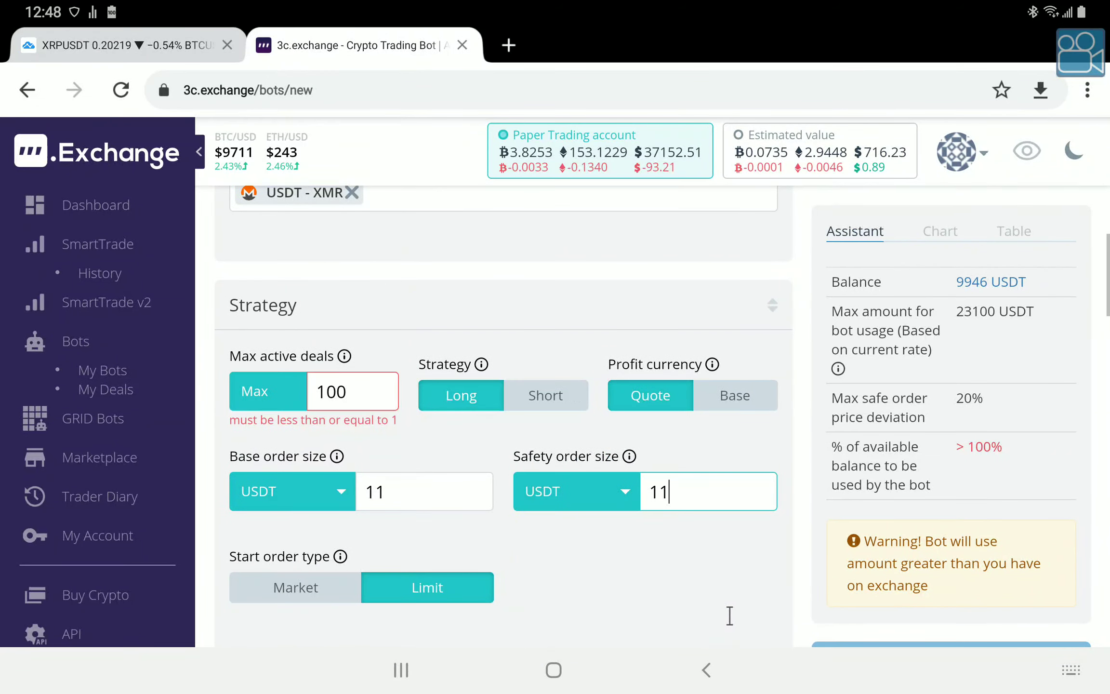
pyautogui.click(314, 584)
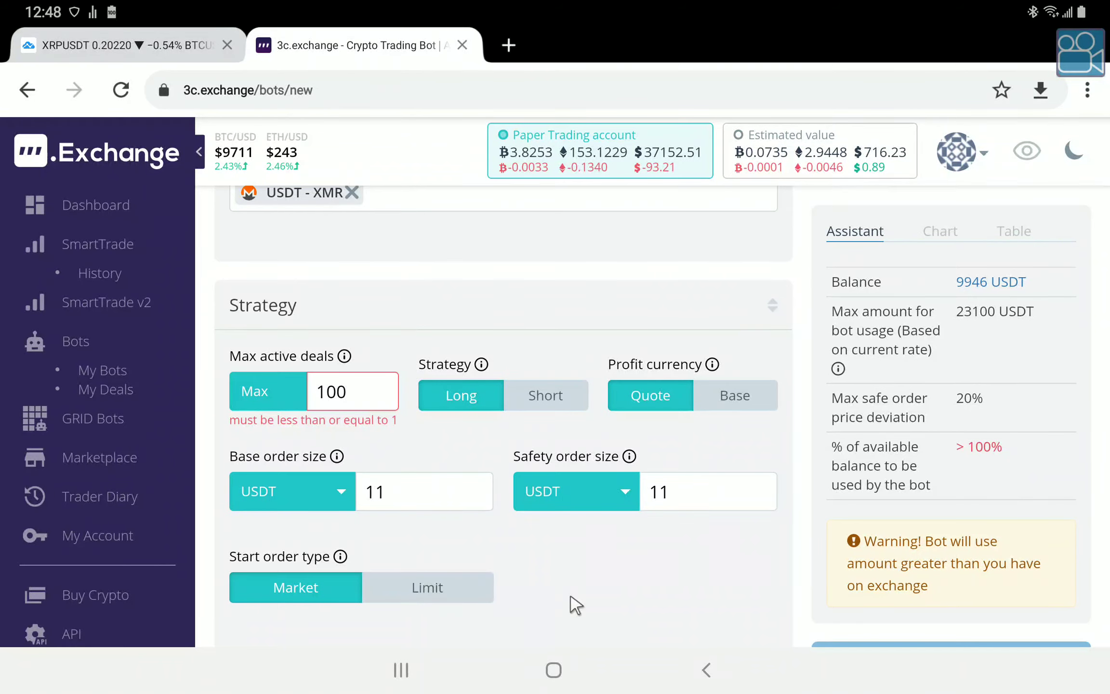
pyautogui.scroll(-4, 576, 606)
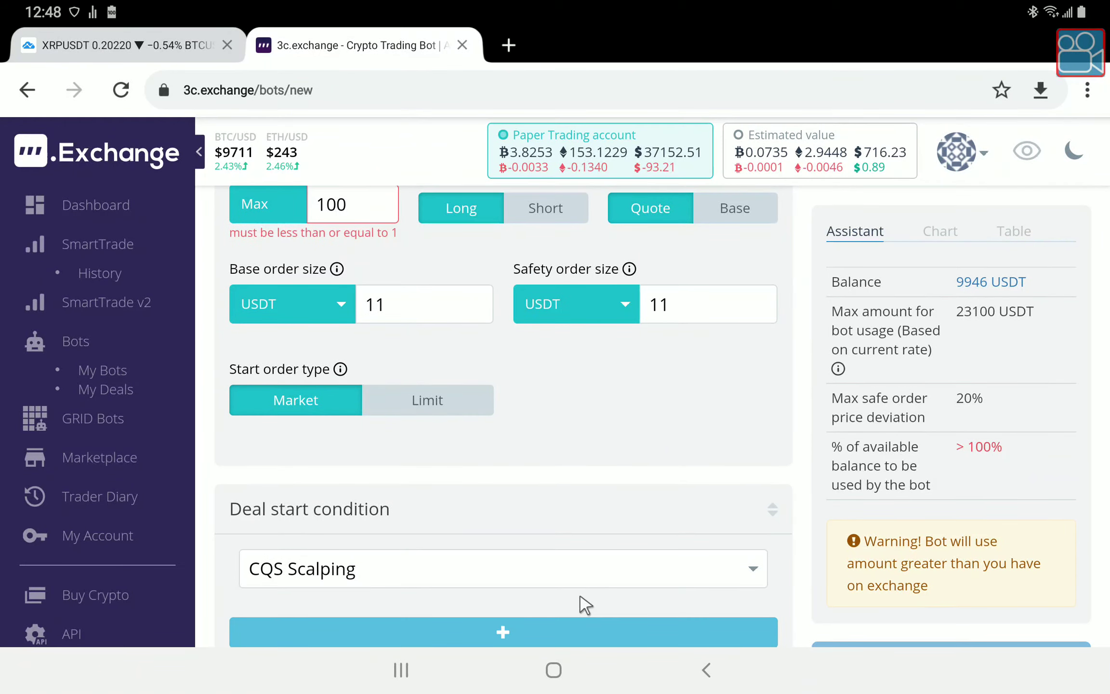
pyautogui.scroll(-3, 597, 604)
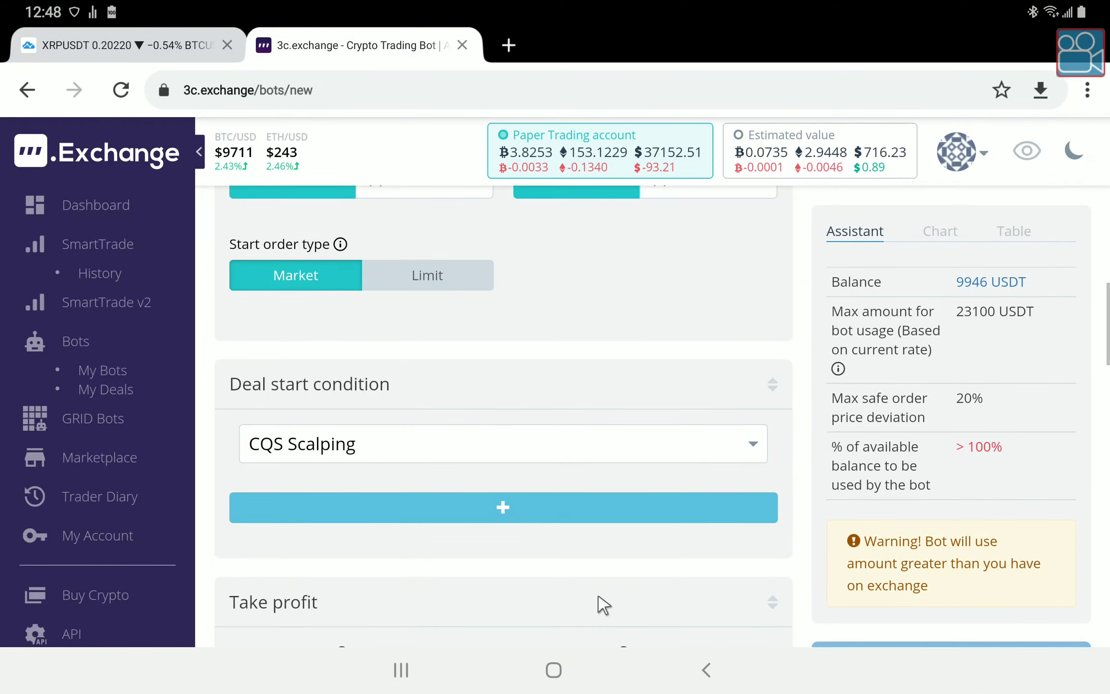
pyautogui.click(465, 462)
pyautogui.scroll(-3, 488, 530)
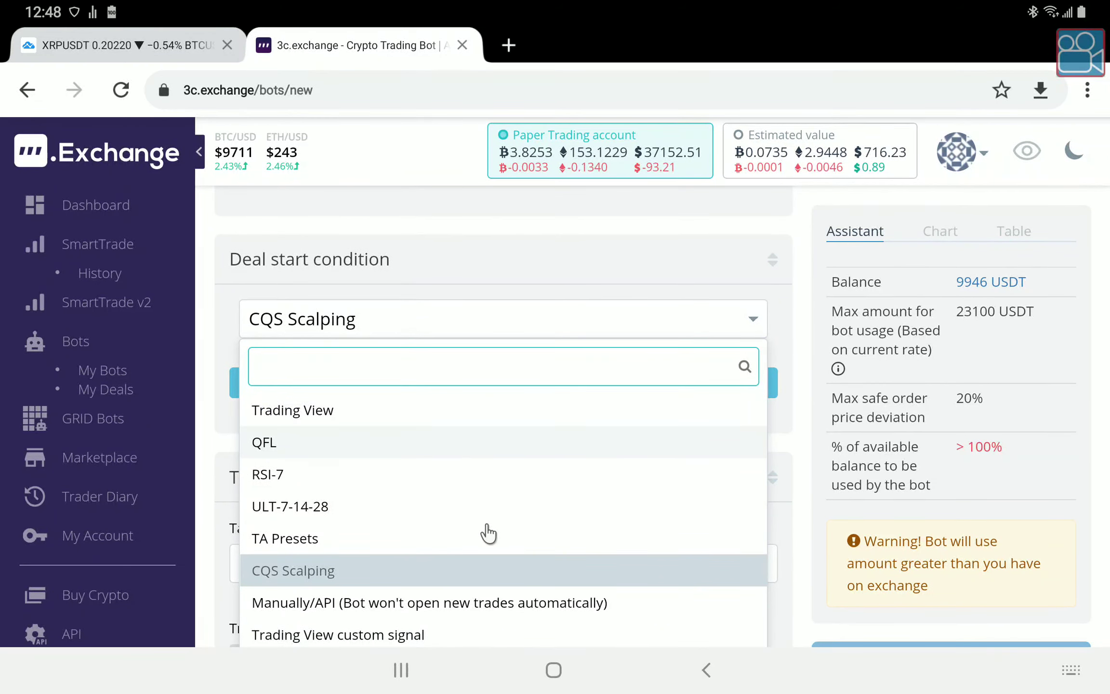
pyautogui.click(384, 635)
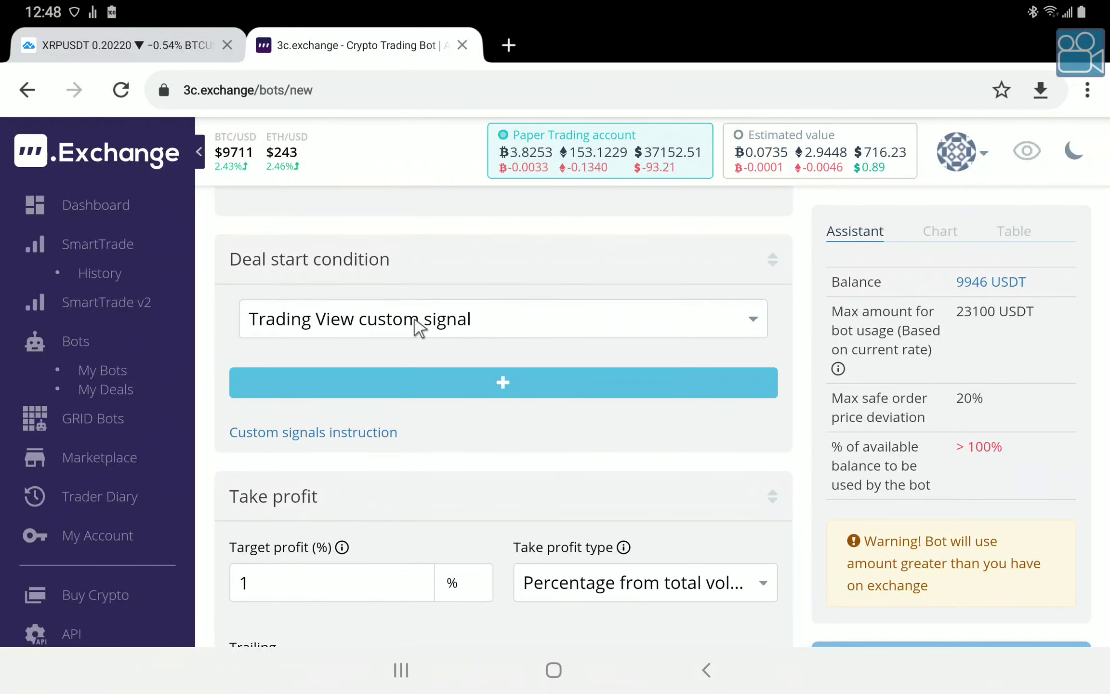
# Set the bot's target profit to 99 %.
pyautogui.scroll(-3, 447, 377)
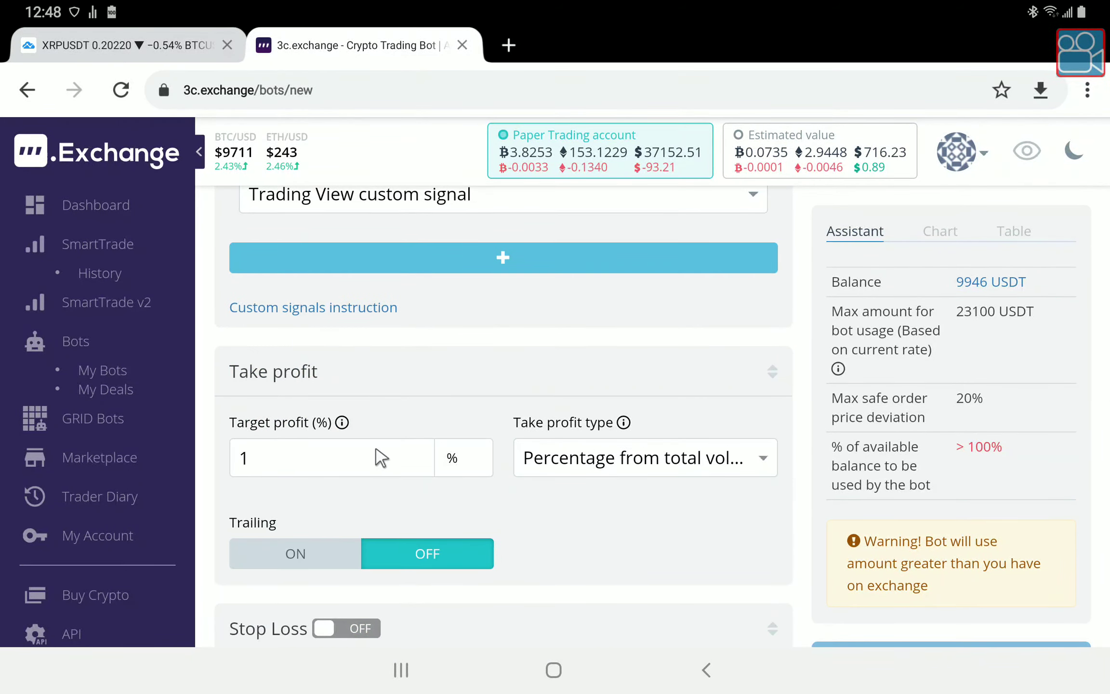
pyautogui.click(381, 462)
pyautogui.press('BackSpace')
pyautogui.write('99')
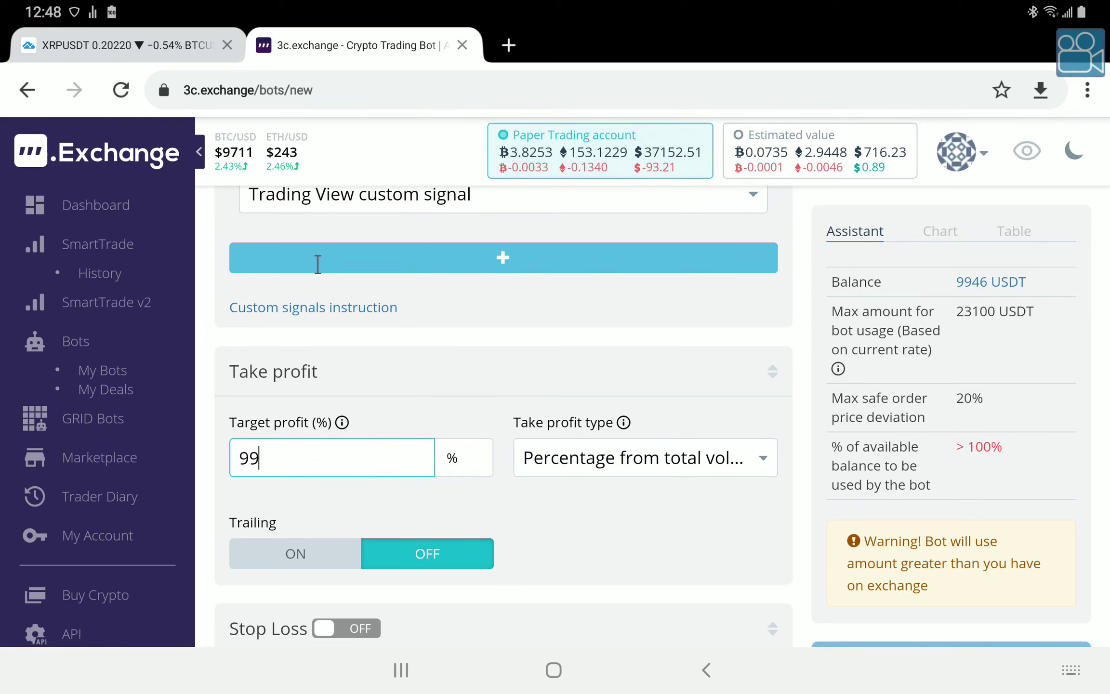
pyautogui.scroll(-5, 628, 521)
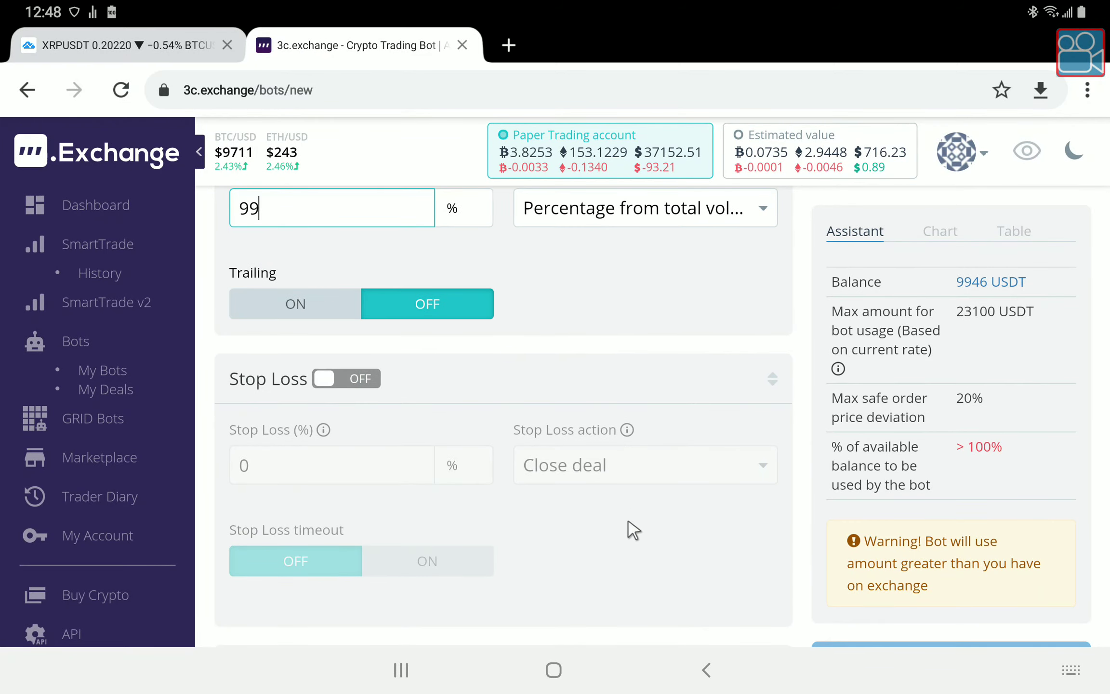
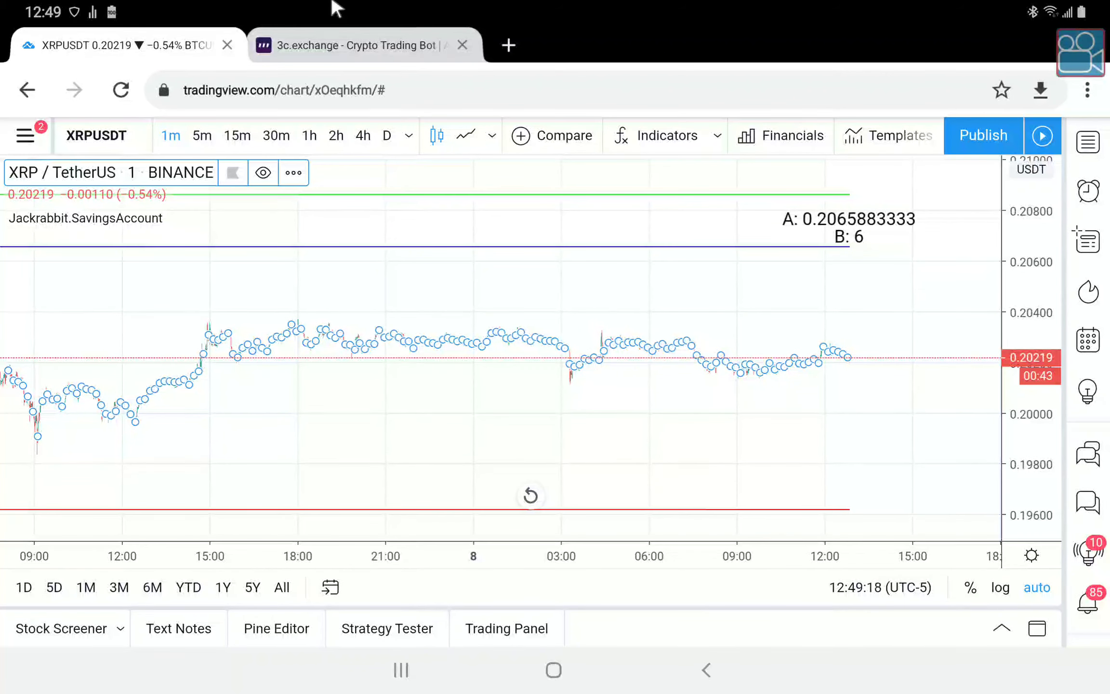
# Switch back to 3c.exchange and set the simultaneous deals per same pair to 100 in the advanced settings.
pyautogui.click(354, 43)
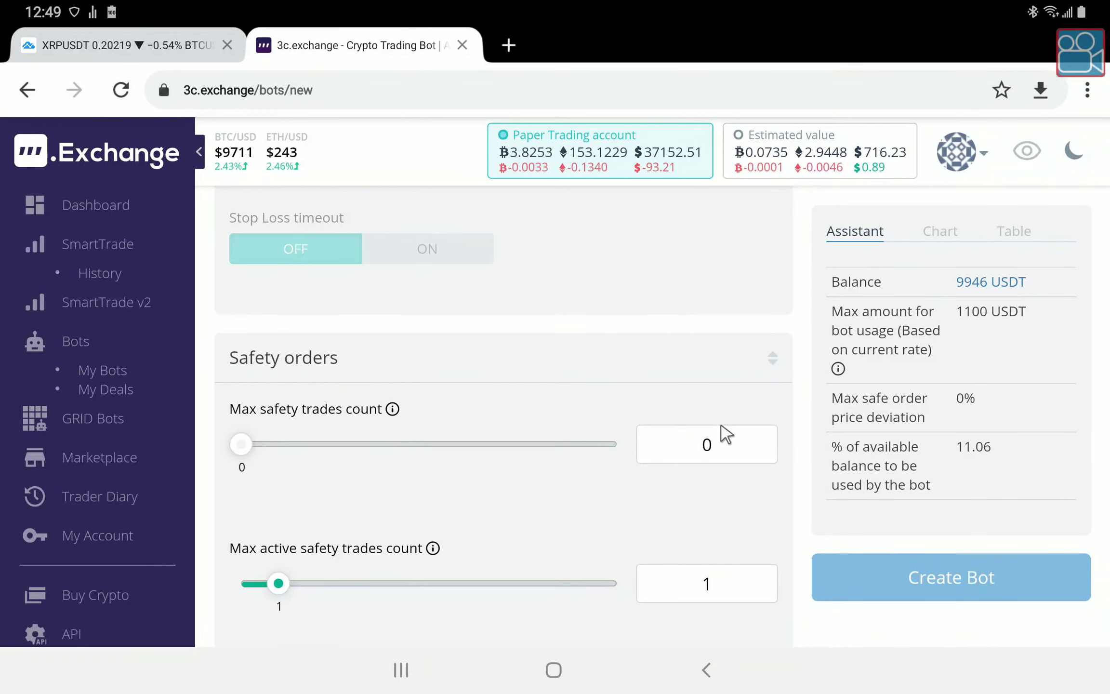
pyautogui.scroll(-5, 721, 429)
pyautogui.scroll(-4, 704, 438)
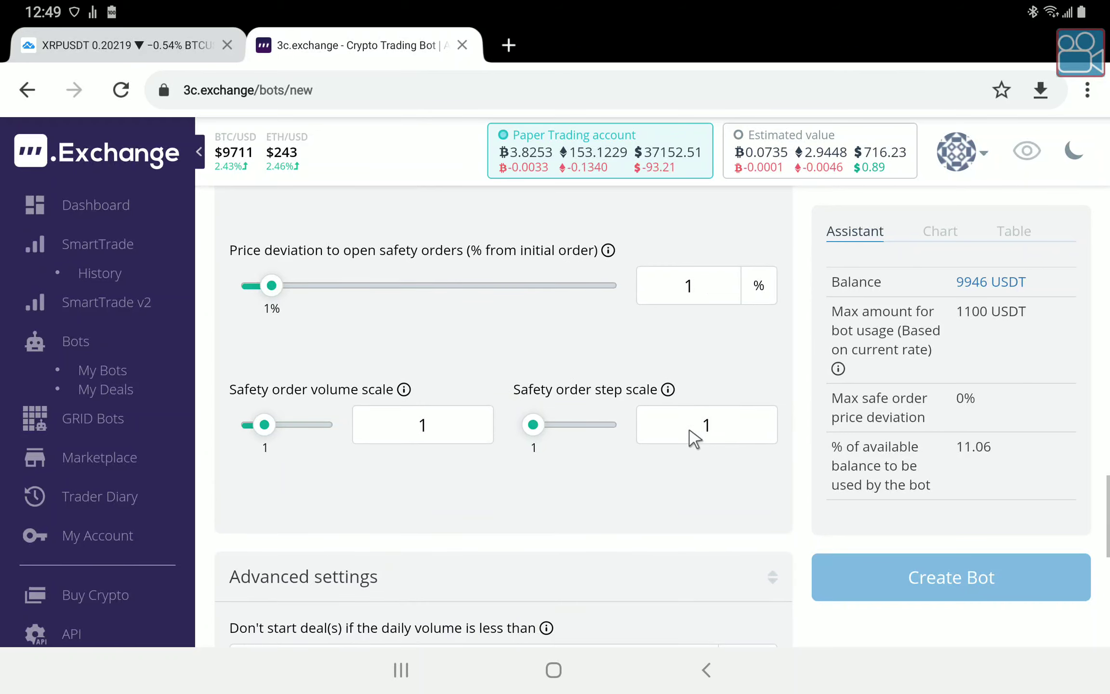
pyautogui.scroll(-4, 687, 436)
pyautogui.scroll(-8, 686, 436)
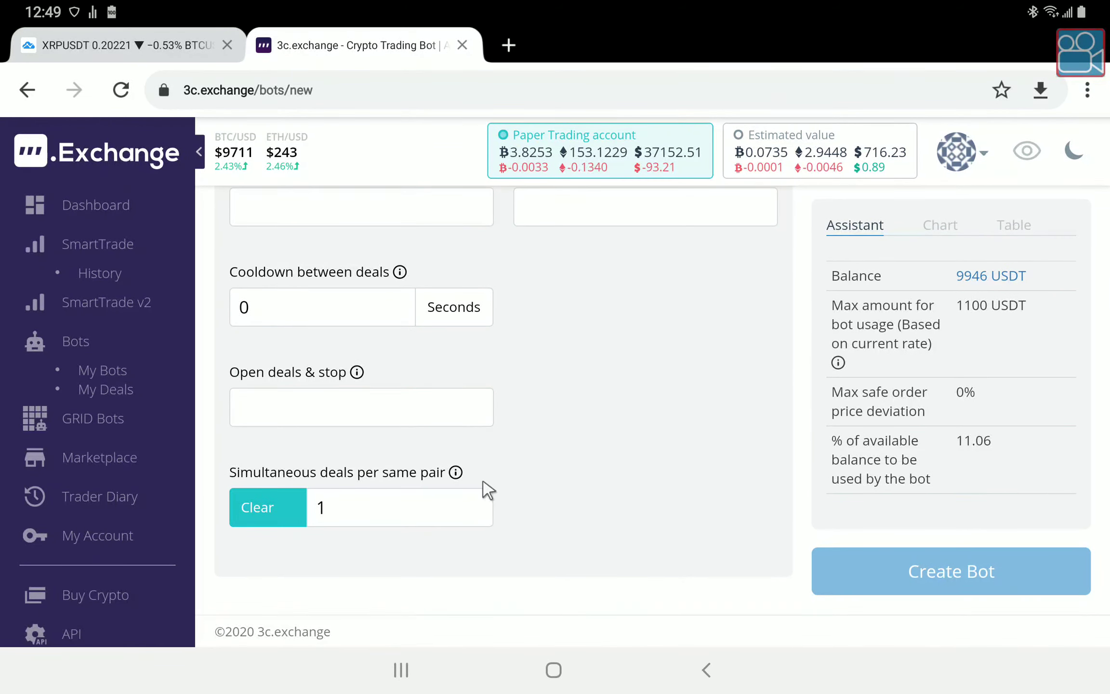
pyautogui.click(463, 523)
pyautogui.write('00')
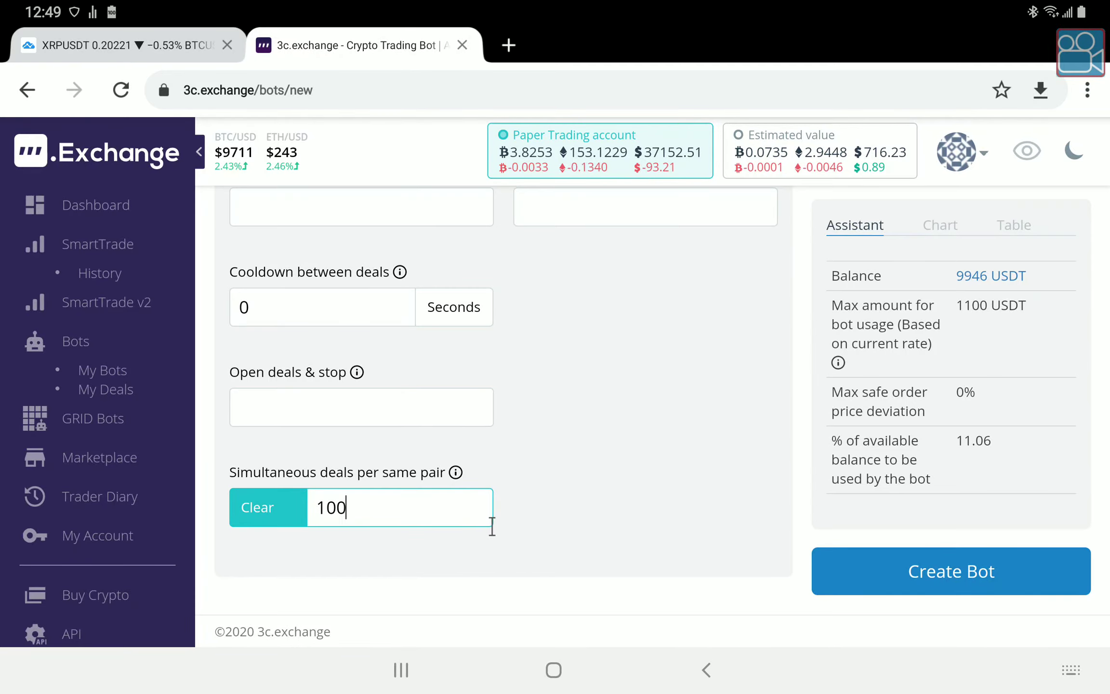
# Review the strategy settings, then create the bot and start it.
pyautogui.scroll(10, 491, 526)
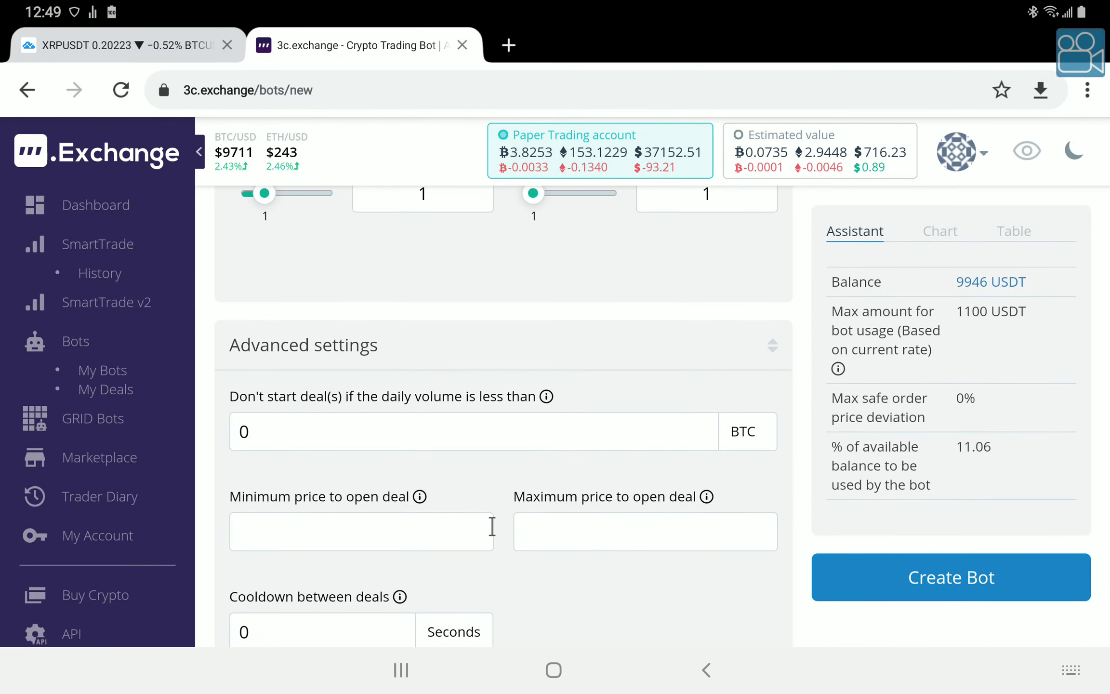
pyautogui.scroll(15, 492, 526)
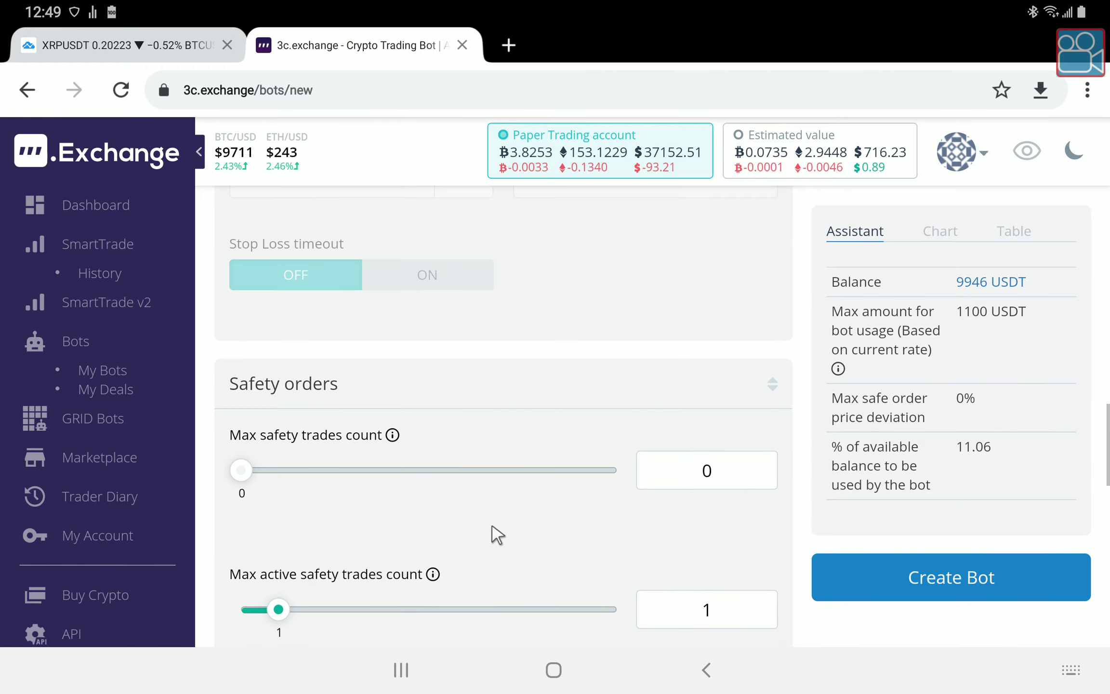
pyautogui.scroll(15, 496, 534)
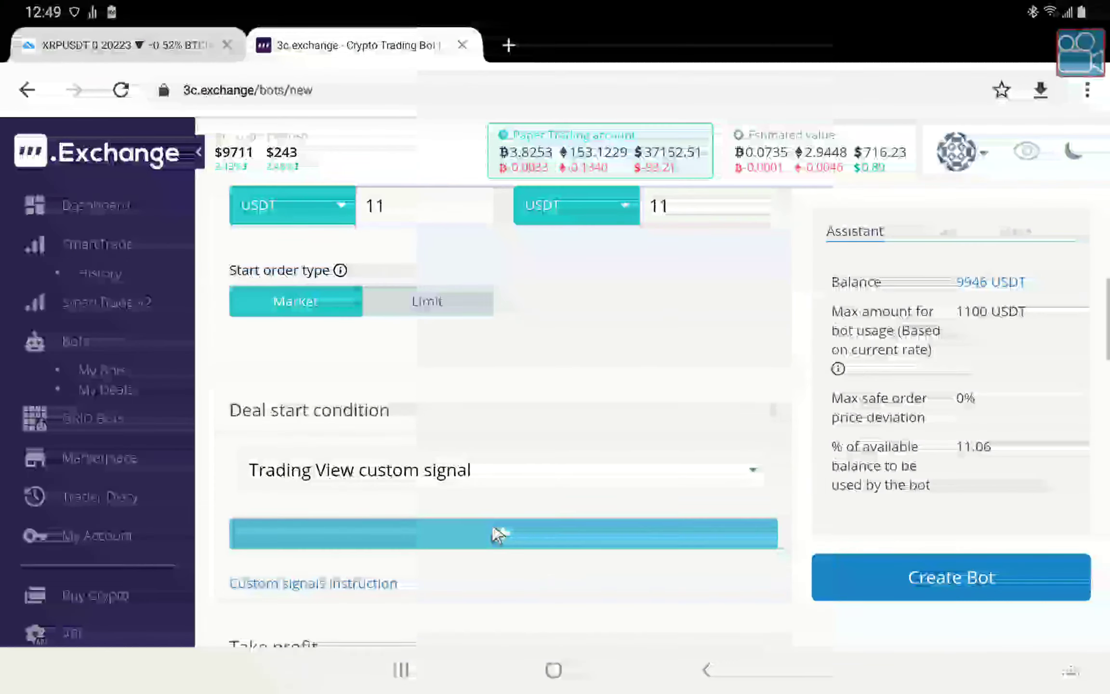
pyautogui.scroll(4, 494, 532)
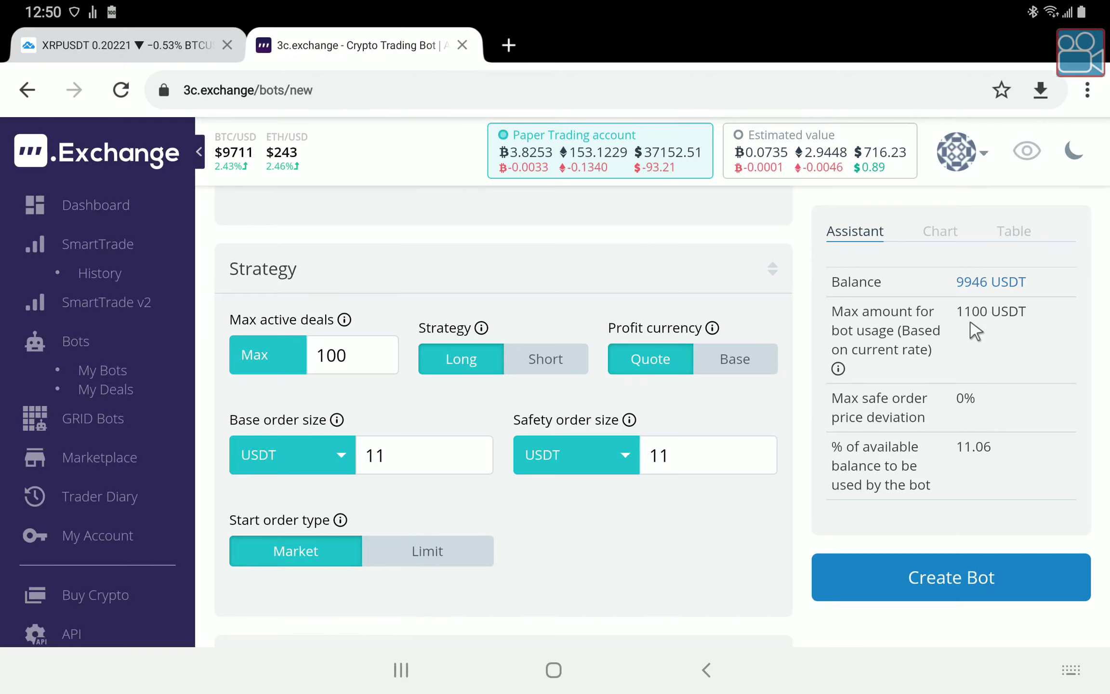
pyautogui.click(952, 582)
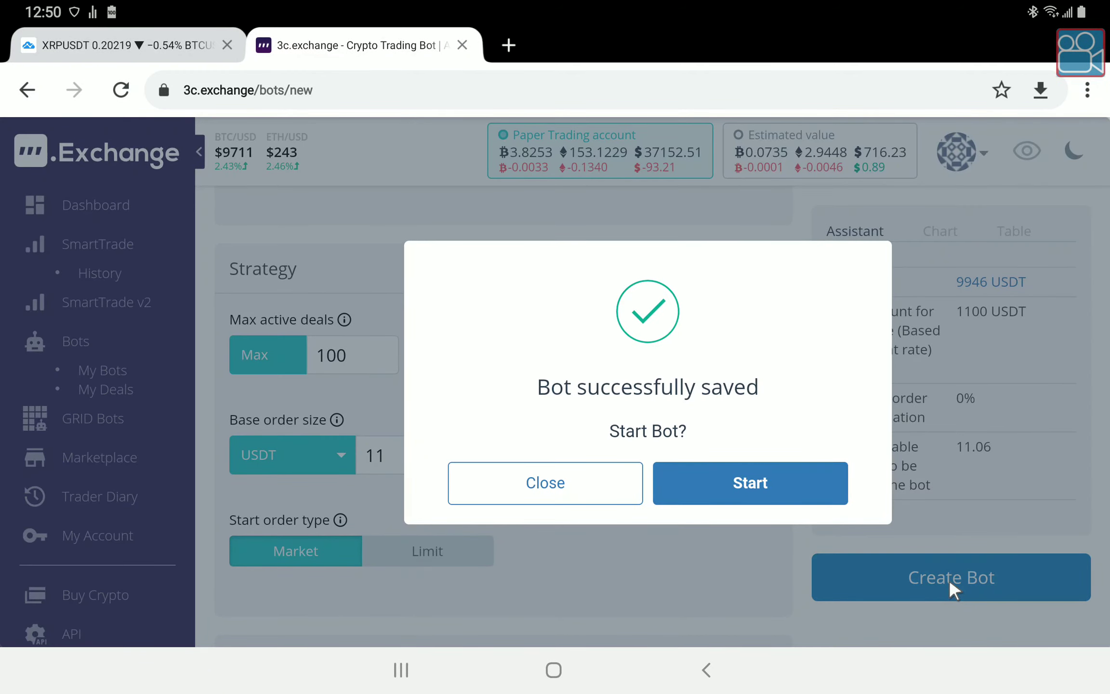
pyautogui.click(796, 491)
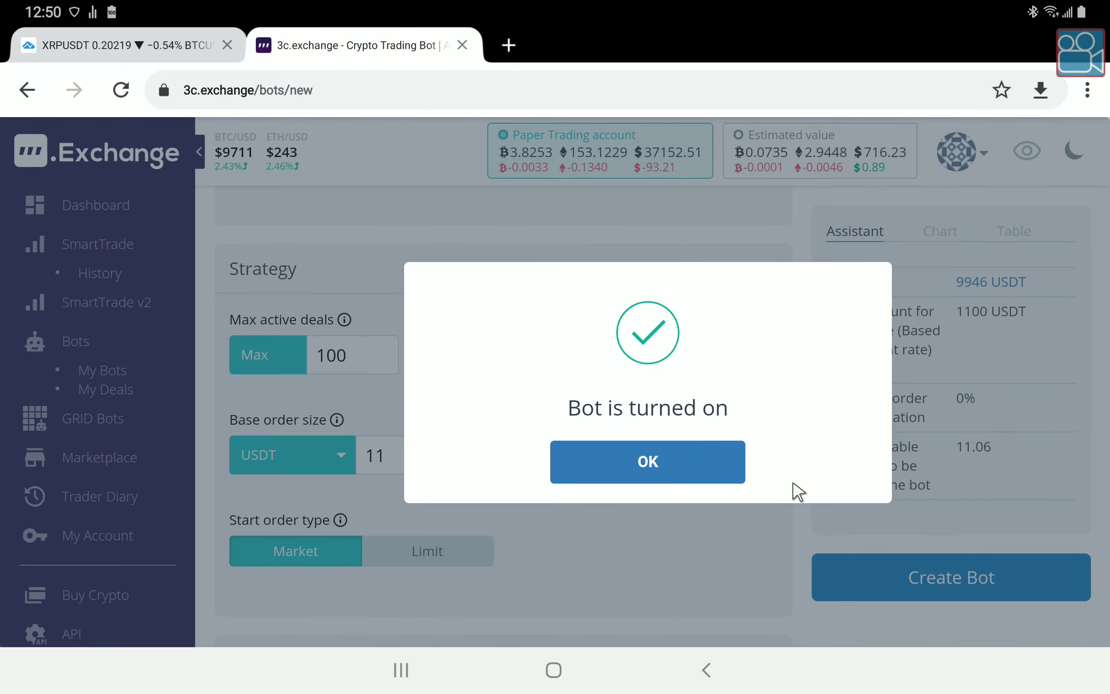
pyautogui.click(671, 472)
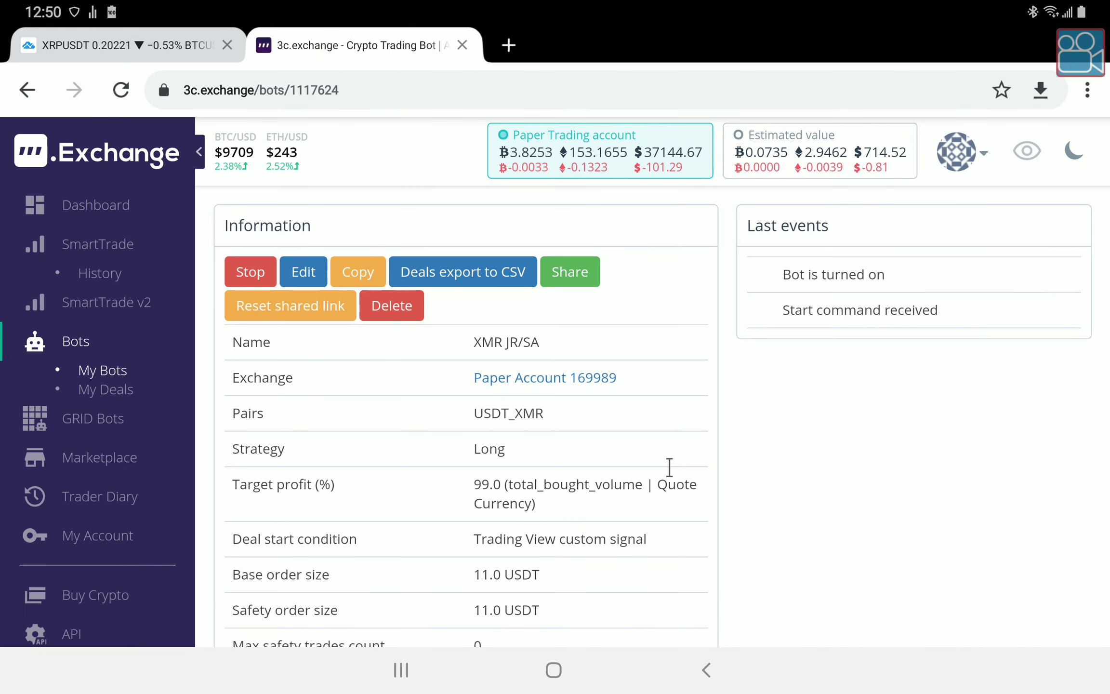
# Show the new bot's message for the deal start signal and copy its text.
pyautogui.scroll(-4, 669, 467)
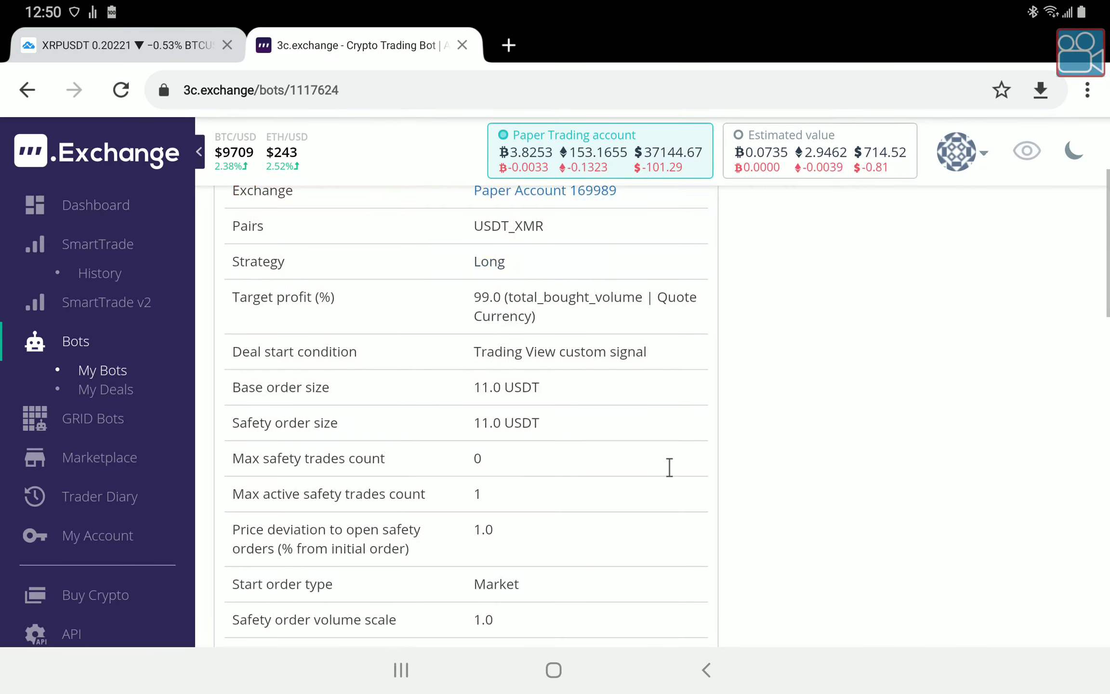
pyautogui.scroll(-4, 669, 467)
pyautogui.scroll(-6, 669, 467)
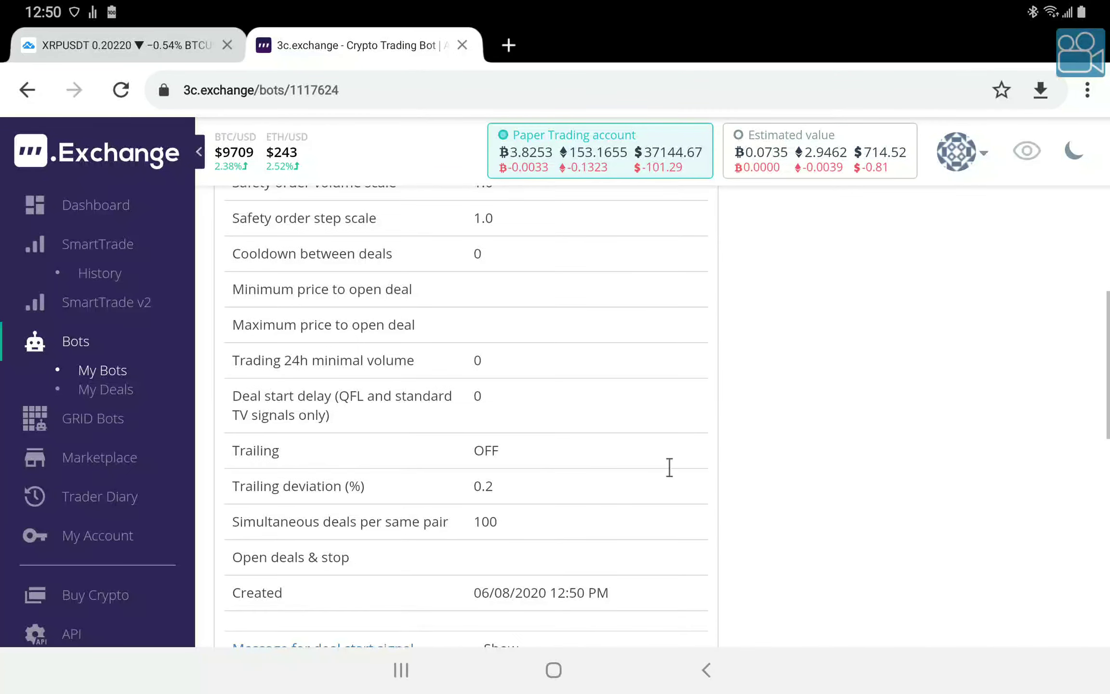
pyautogui.scroll(-2, 669, 466)
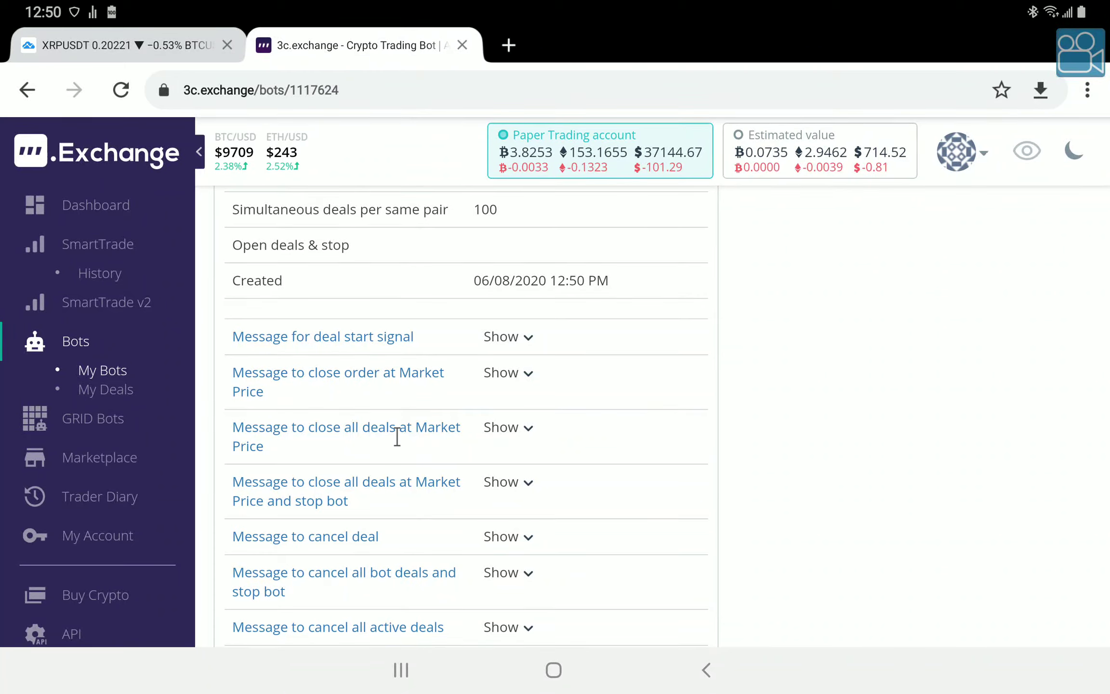
pyautogui.click(511, 337)
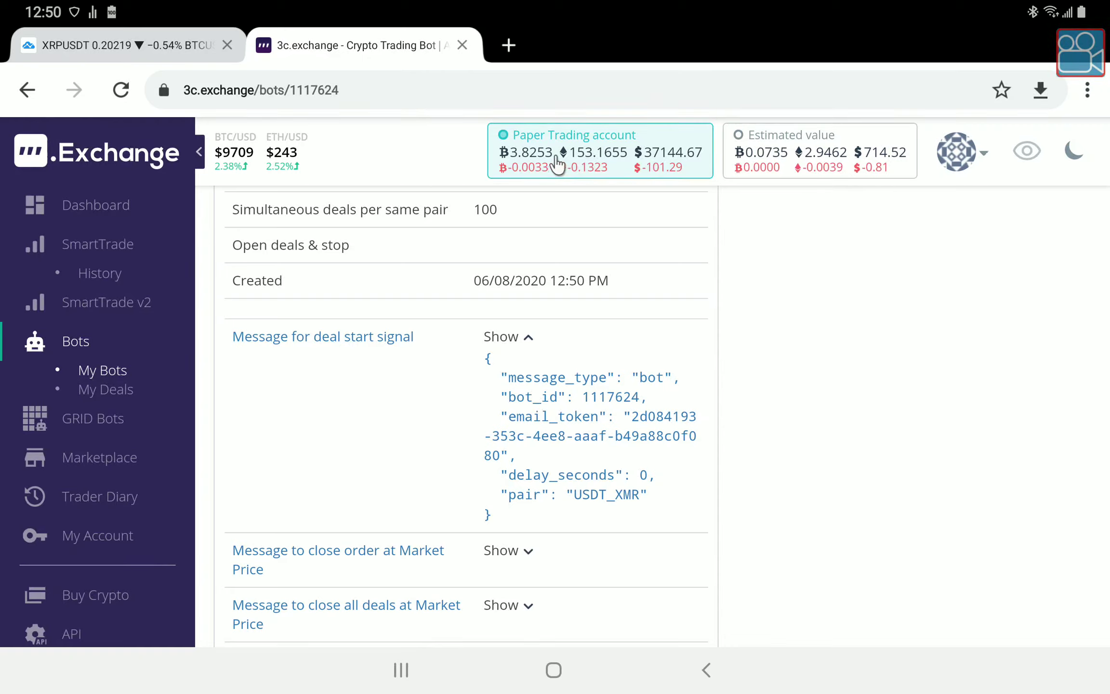
pyautogui.click(577, 418)
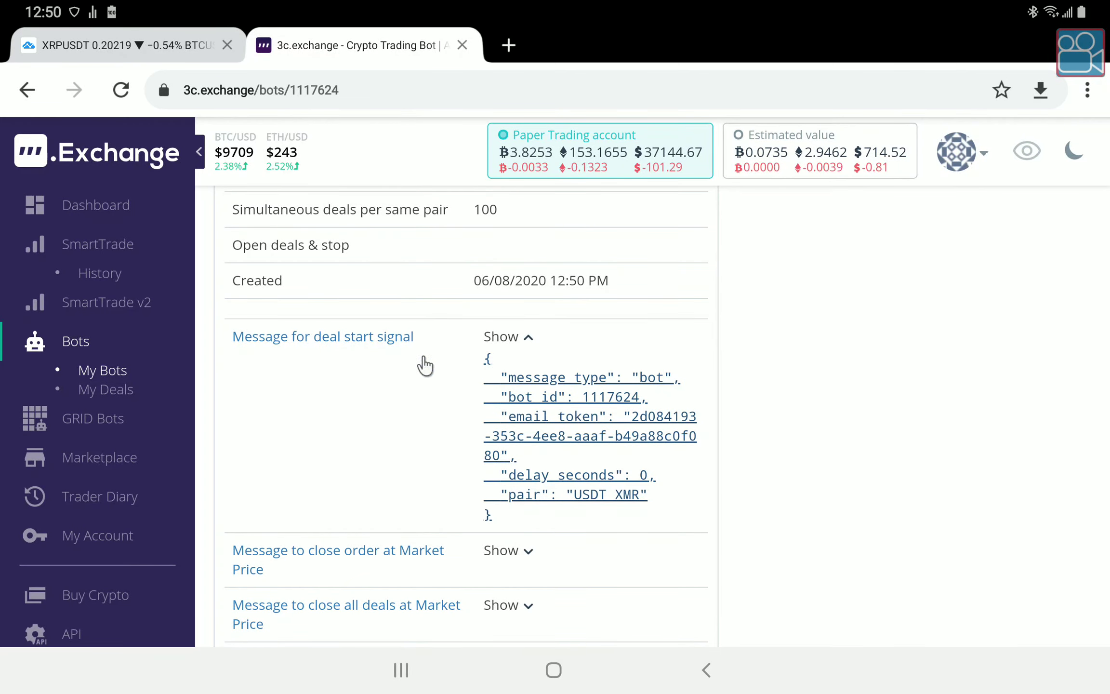
# Switch to TradingView and start an XRPUSDT alert on Jackrabbit.SavingsAccount with condition BUY ASSET, triggering Once Per Bar Close.
pyautogui.click(169, 53)
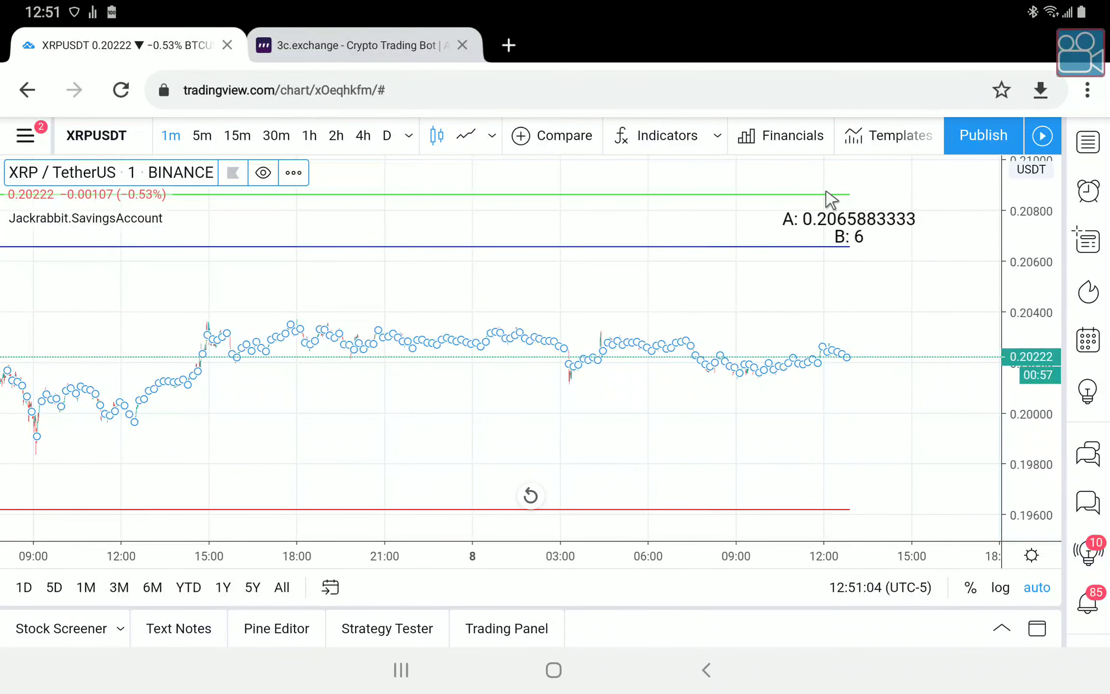
pyautogui.hscroll(3, 655, 136)
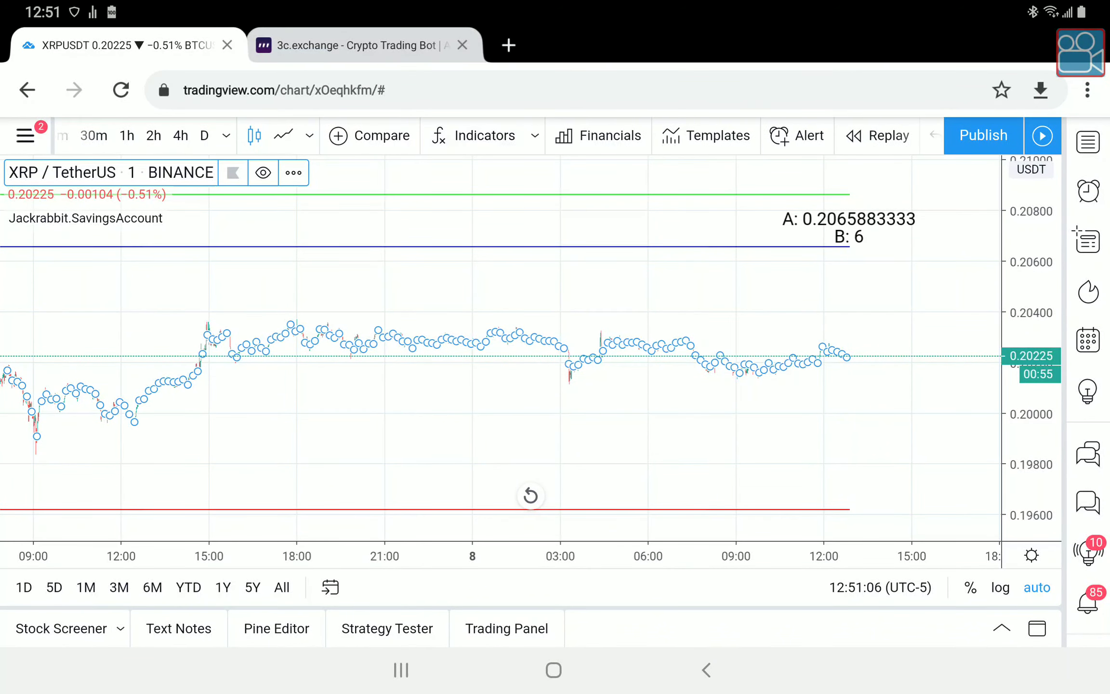
pyautogui.click(785, 137)
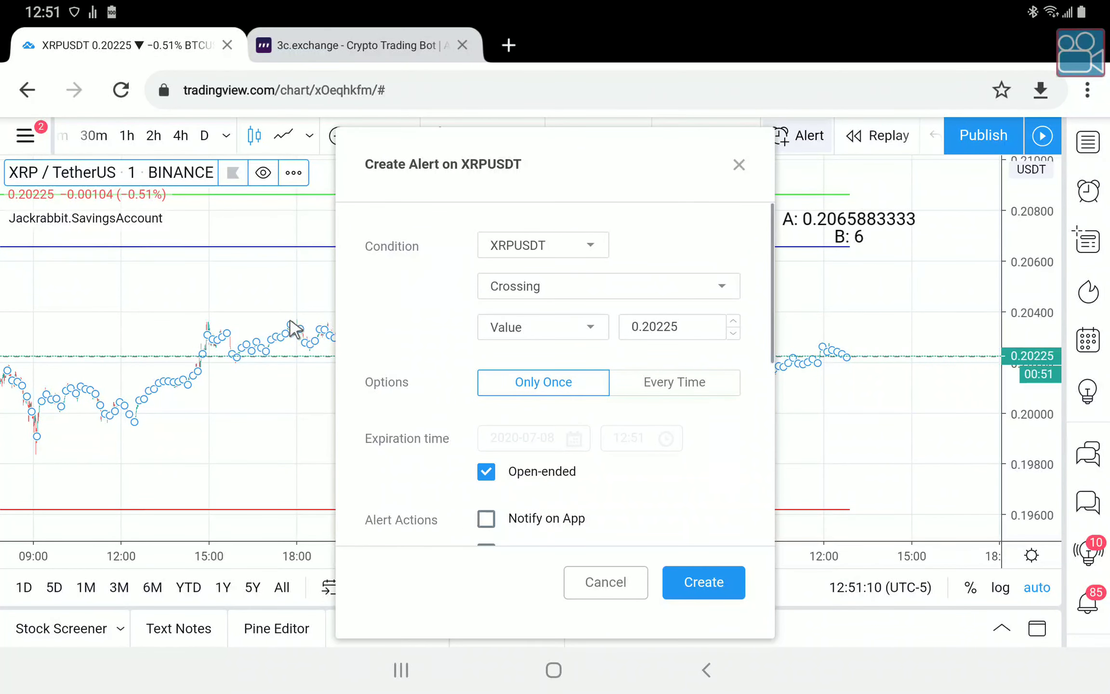
pyautogui.click(501, 251)
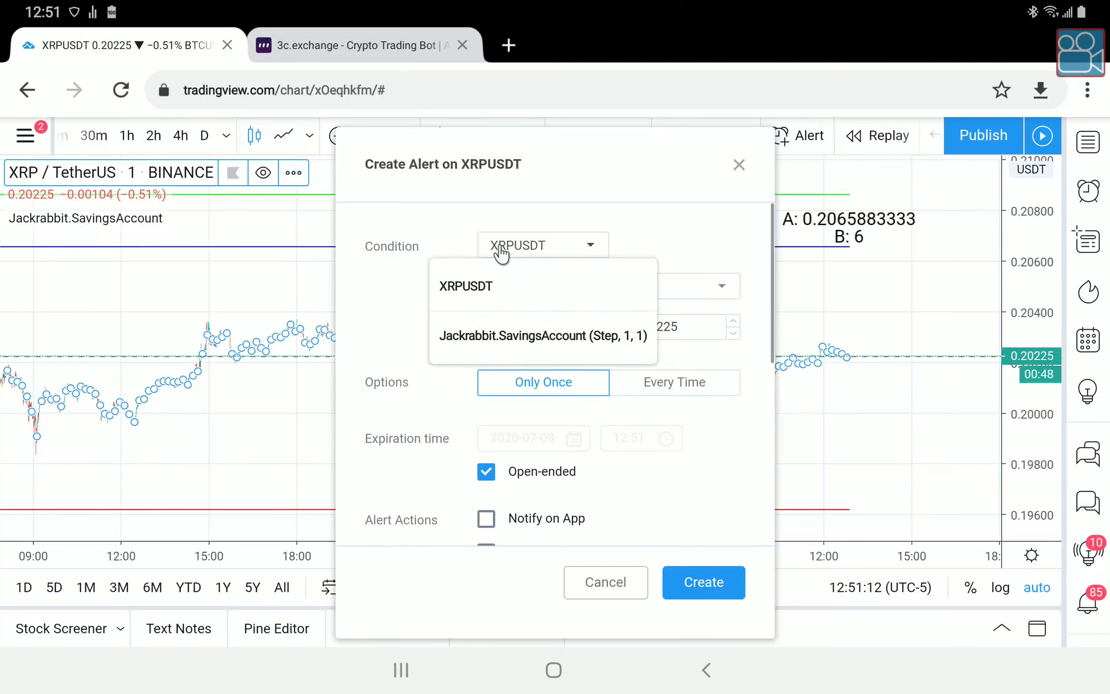
pyautogui.click(559, 337)
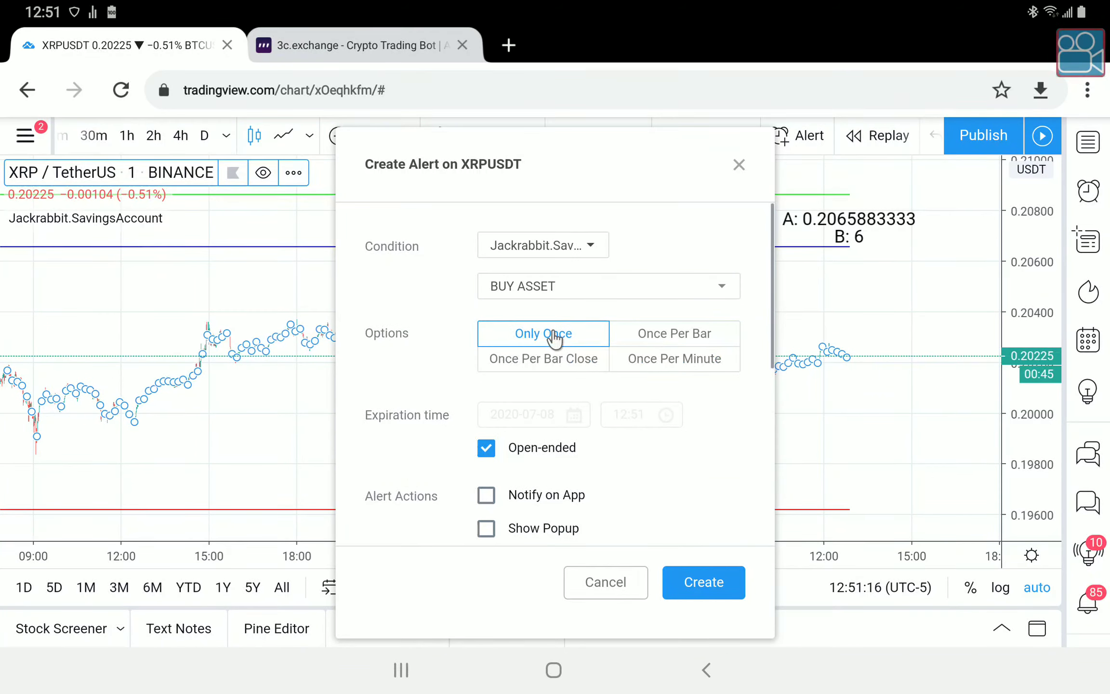
pyautogui.click(555, 366)
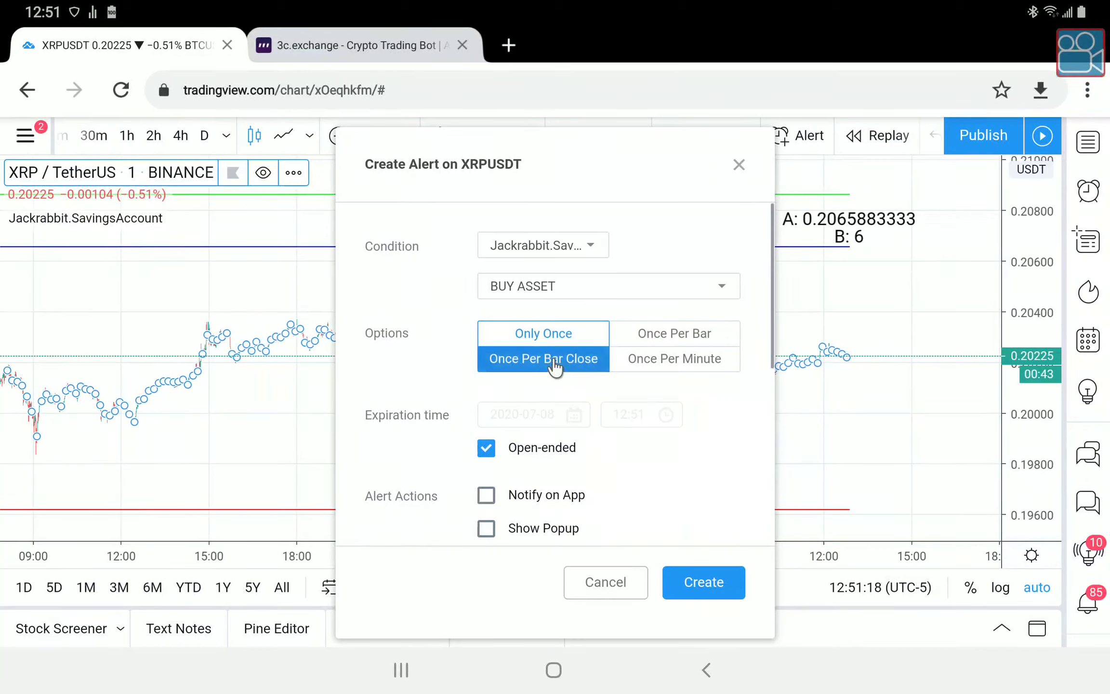
# Replace the buy alert's message with the copied deal start signal text, including its email token, and create the alert.
pyautogui.scroll(-5, 559, 365)
pyautogui.click(729, 448)
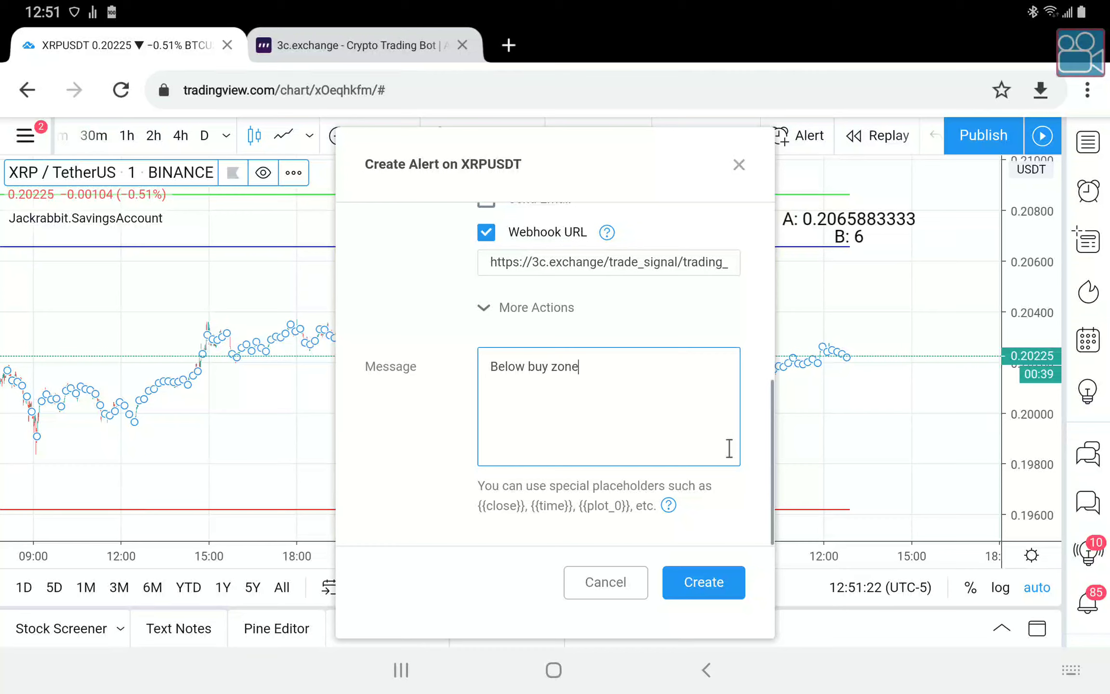
pyautogui.hotkey('ctrl', 'a')
pyautogui.press('BackSpace')
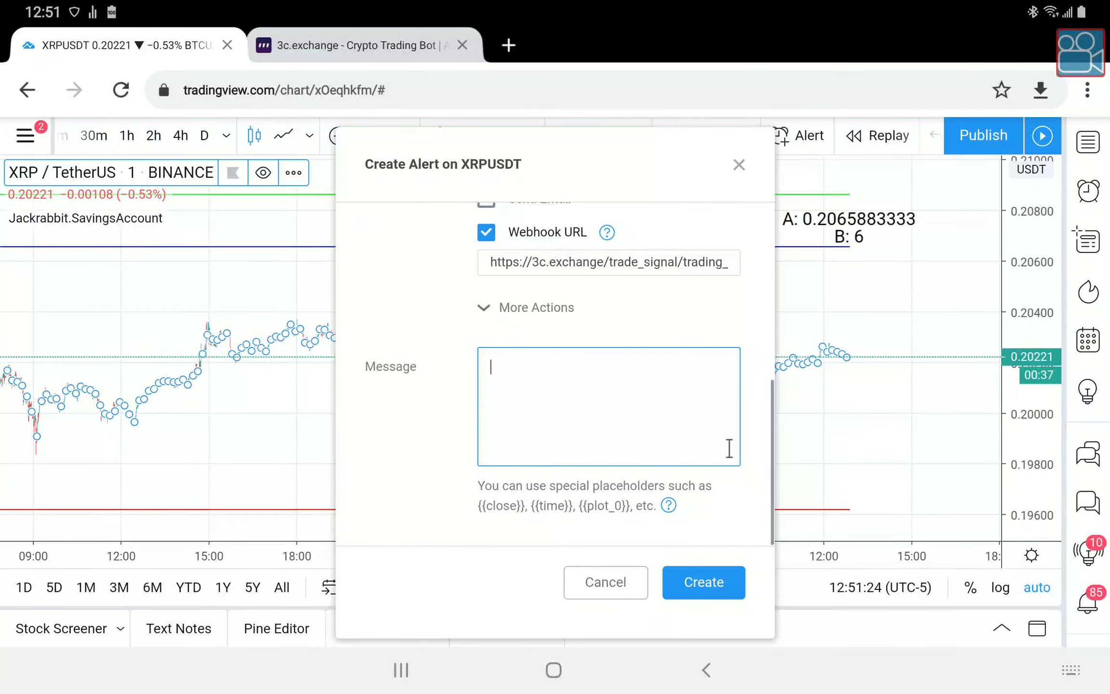
pyautogui.hotkey('ctrl', 'v')
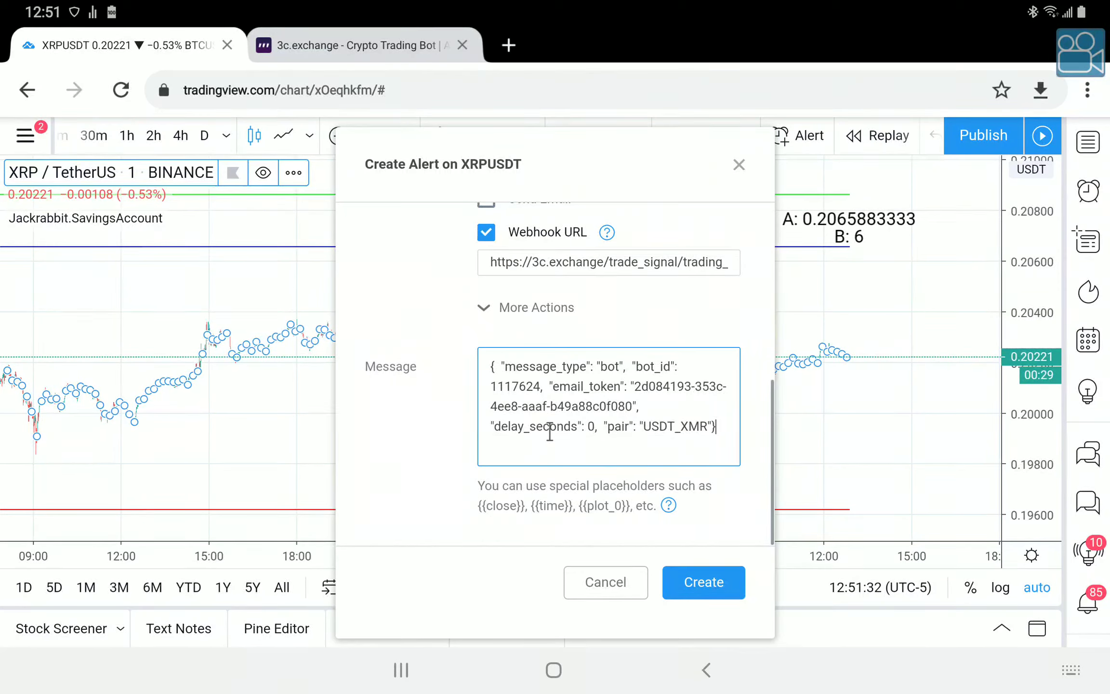
pyautogui.click(712, 580)
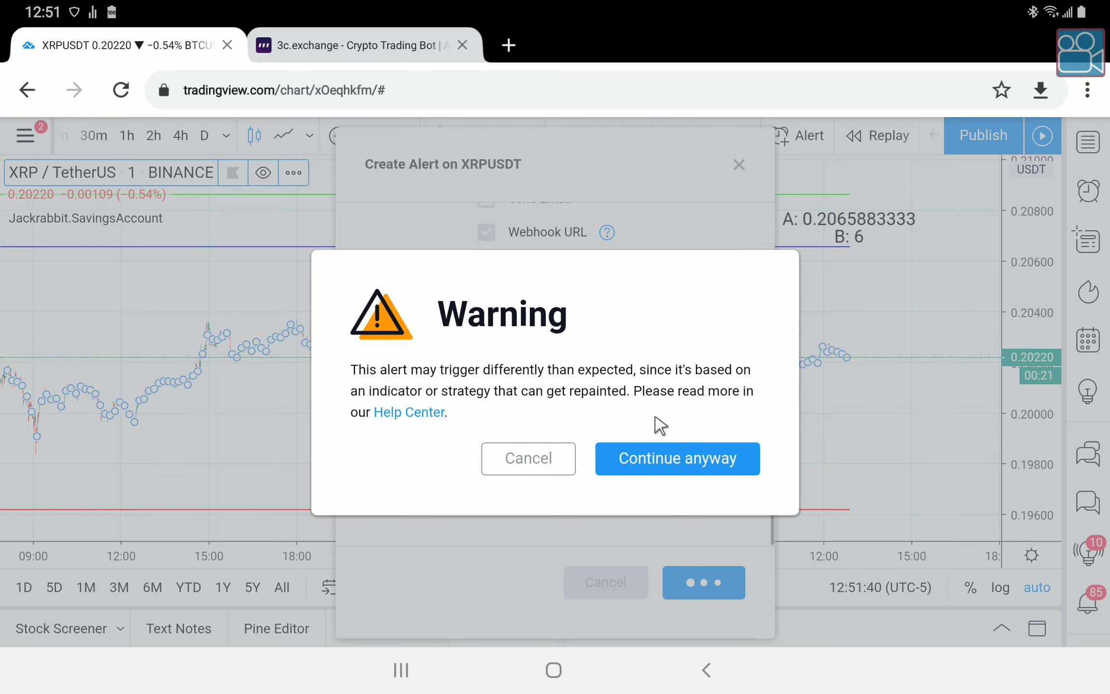
pyautogui.click(693, 470)
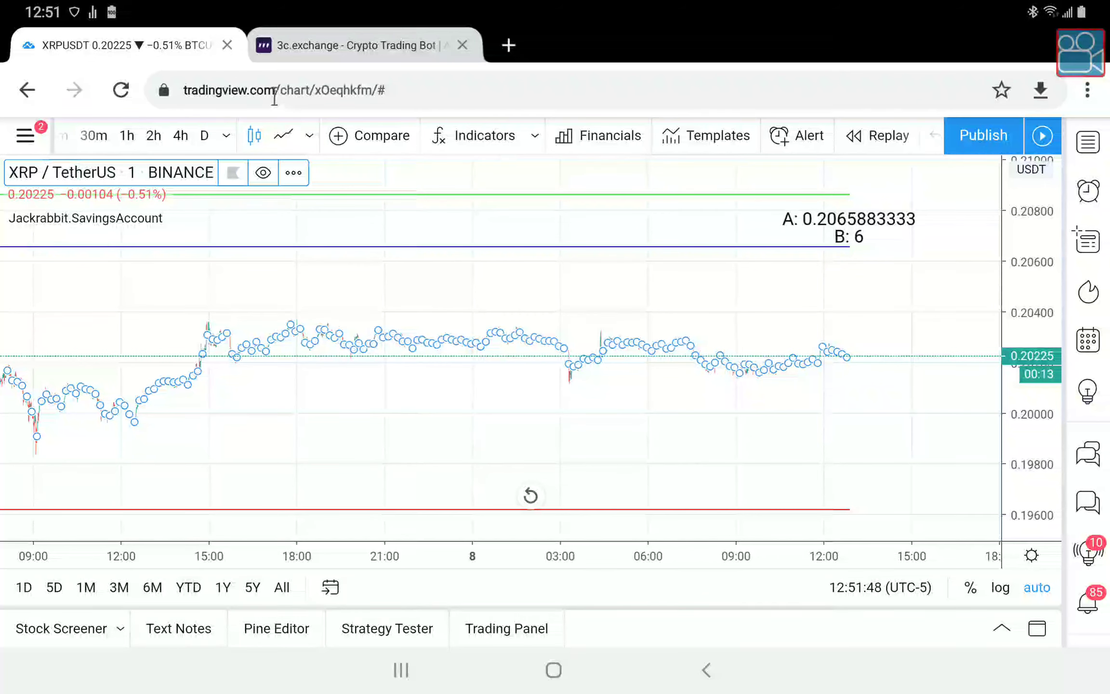
# Switch to 3c.exchange, collapse the deal start message, and copy the bot's message to close all deals at market price.
pyautogui.click(315, 52)
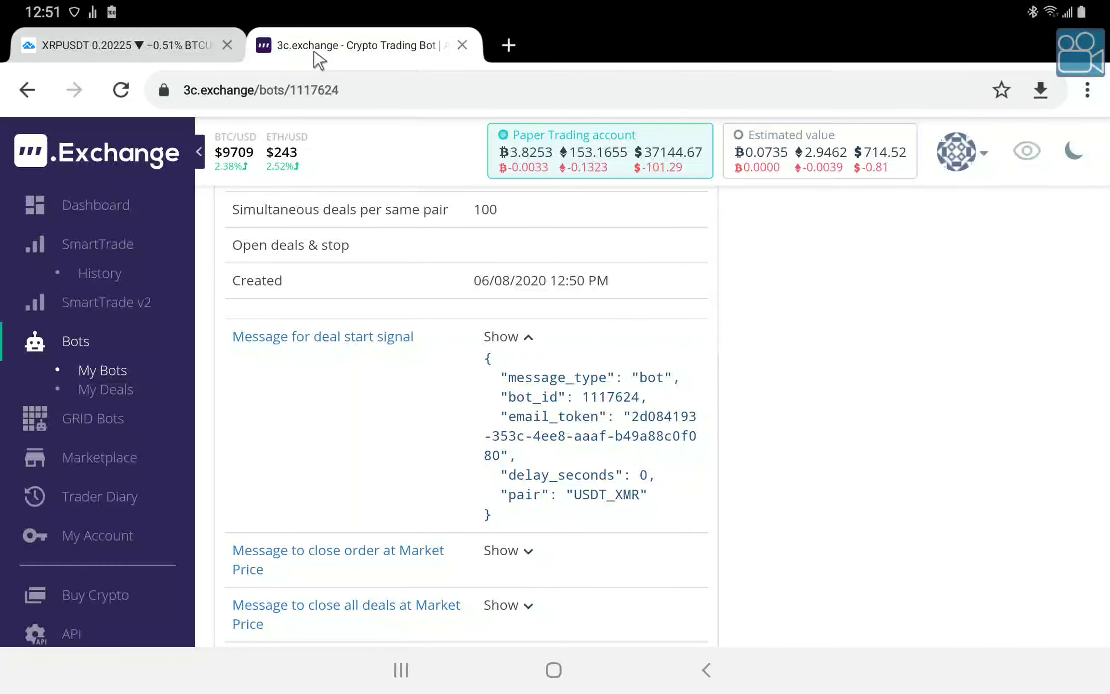
pyautogui.click(500, 336)
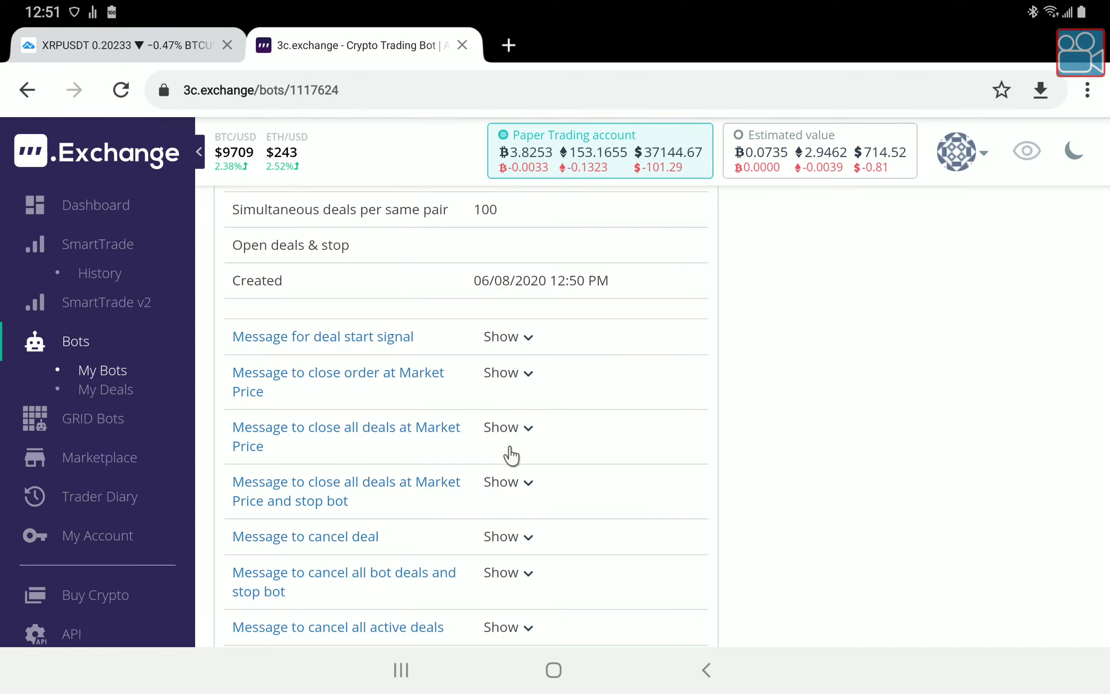
pyautogui.click(502, 428)
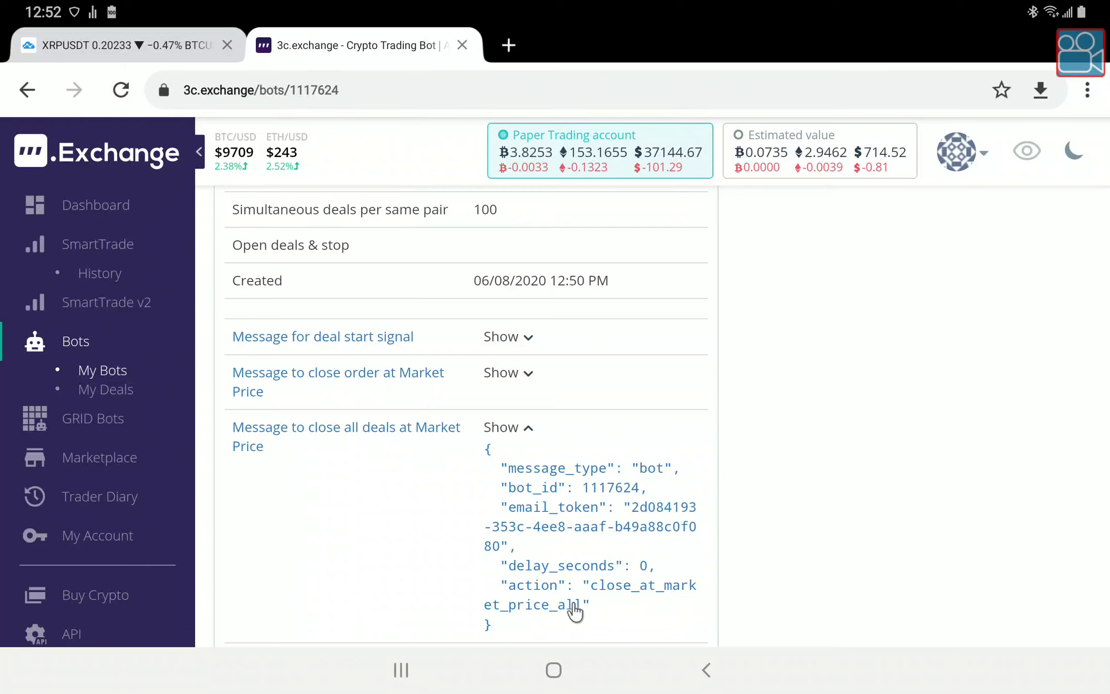
pyautogui.click(573, 530)
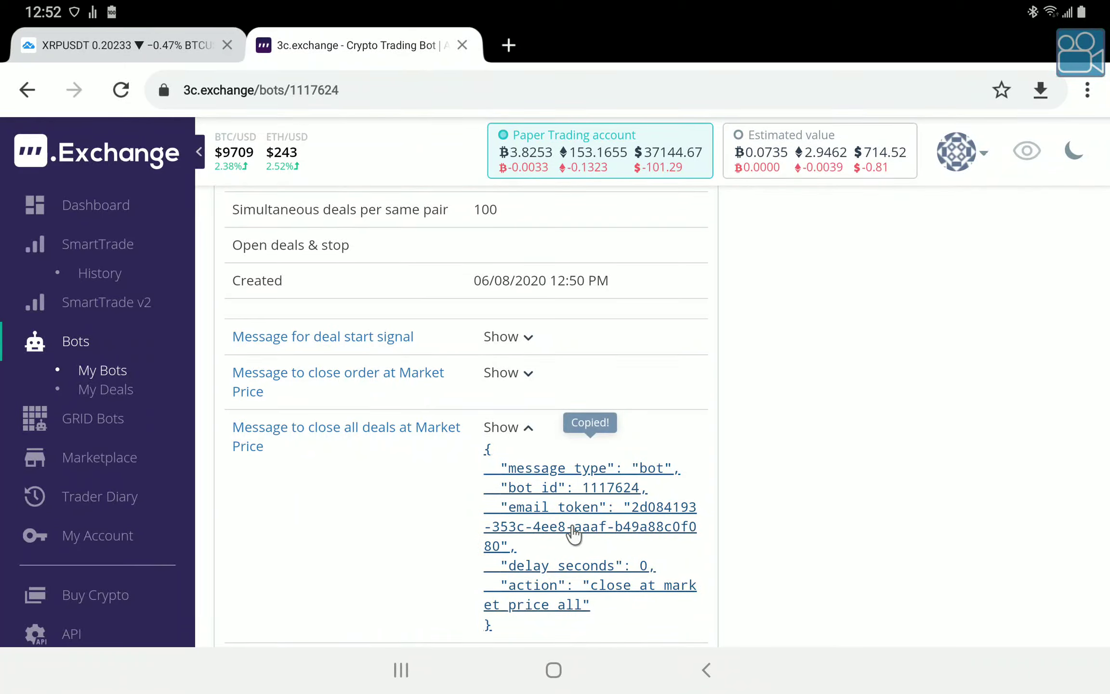
pyautogui.click(543, 530)
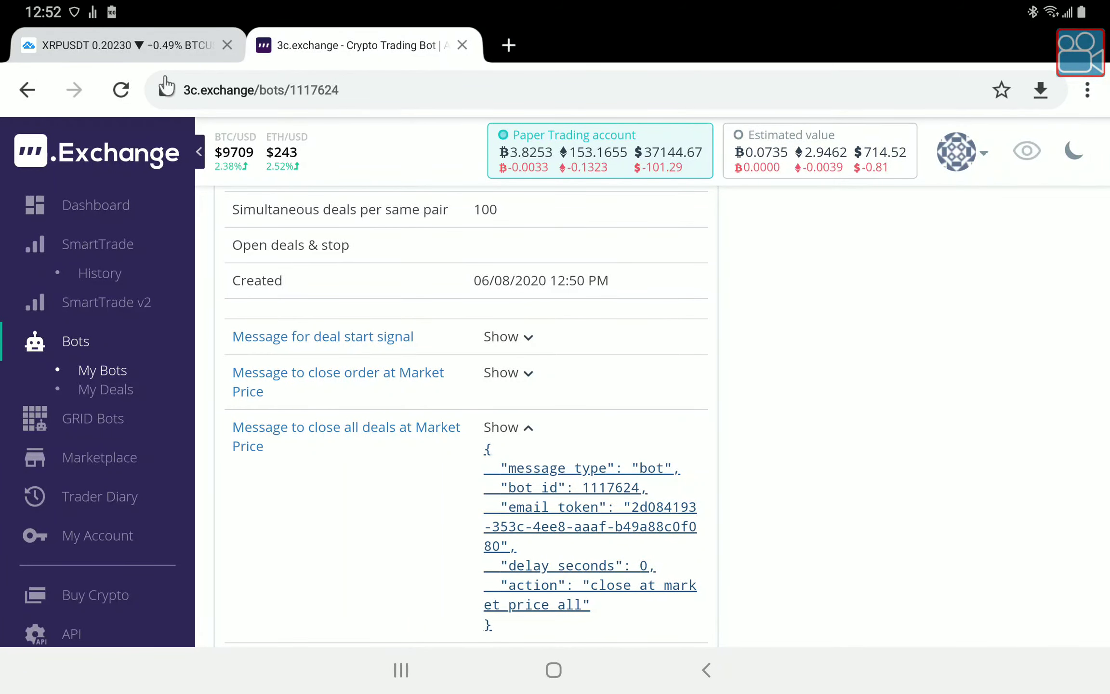
# Switch back to TradingView and start an XRPUSDT alert on Jackrabbit.SavingsAccount with condition SELL ASSET, triggering Once Per Bar Close.
pyautogui.click(149, 46)
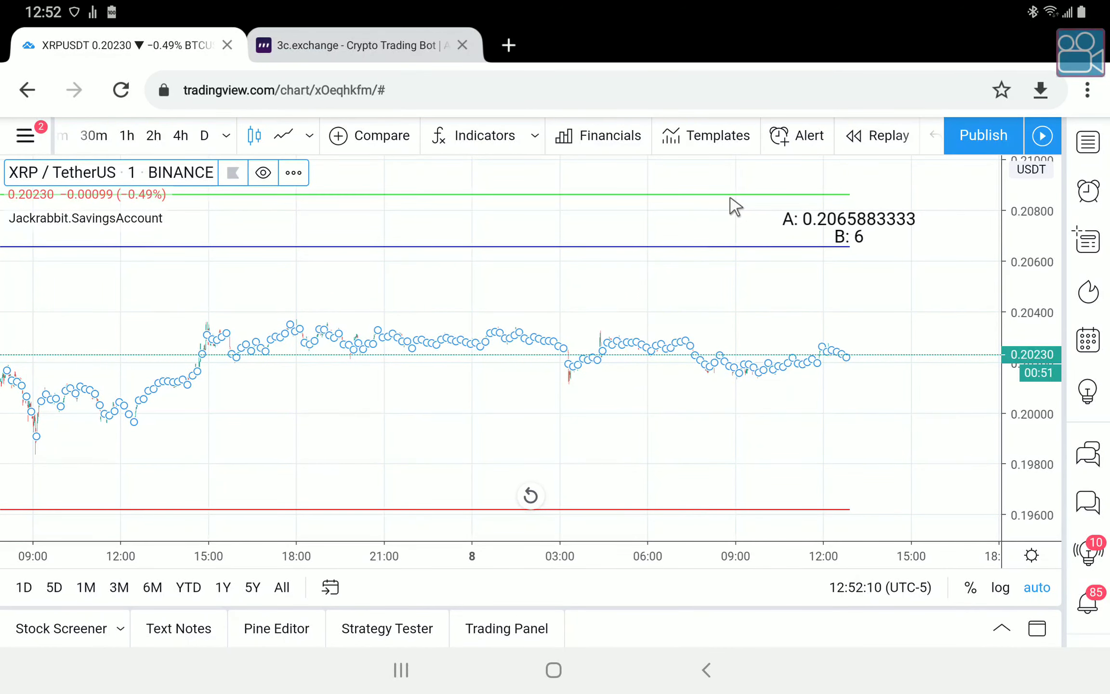
pyautogui.click(809, 143)
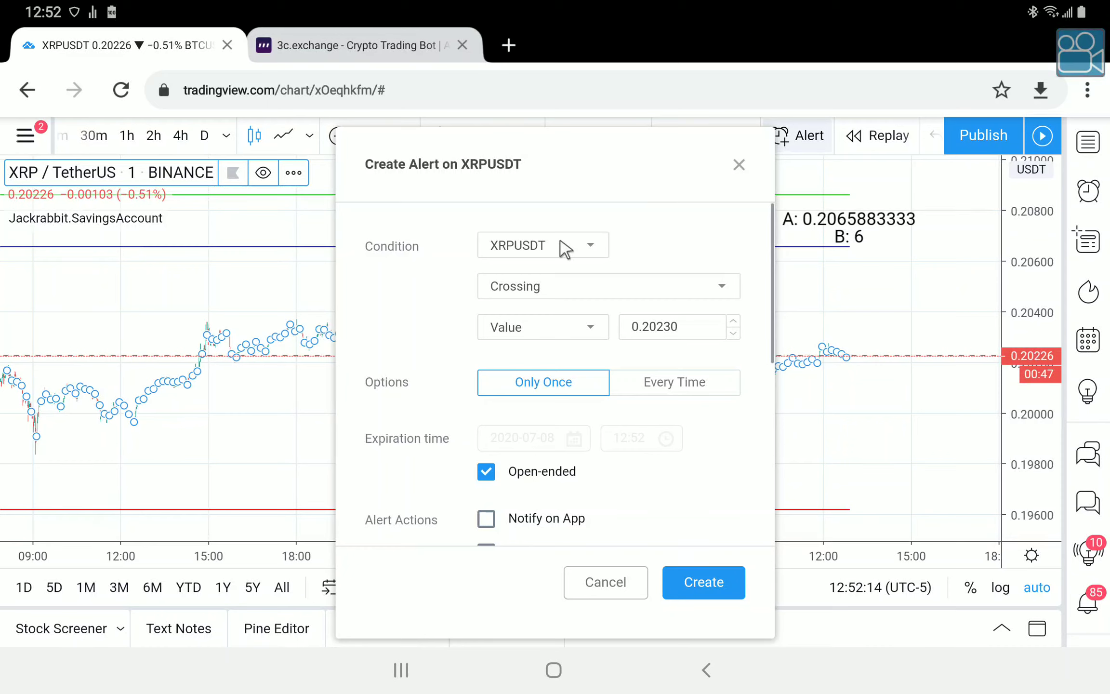
pyautogui.click(559, 247)
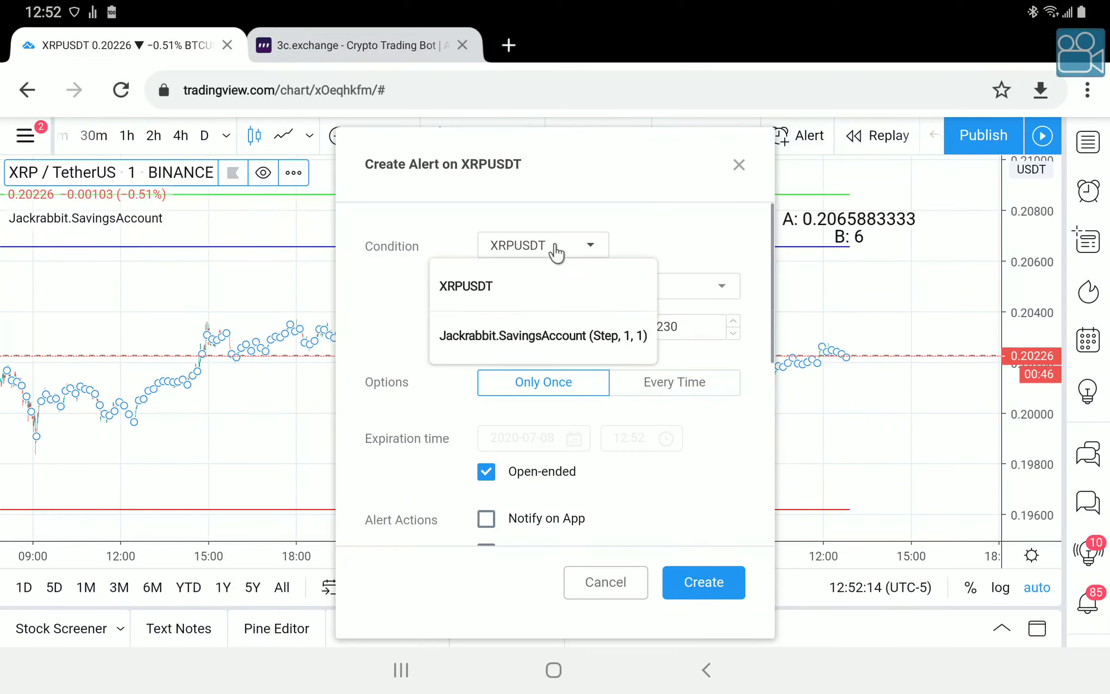
pyautogui.click(565, 337)
pyautogui.click(552, 291)
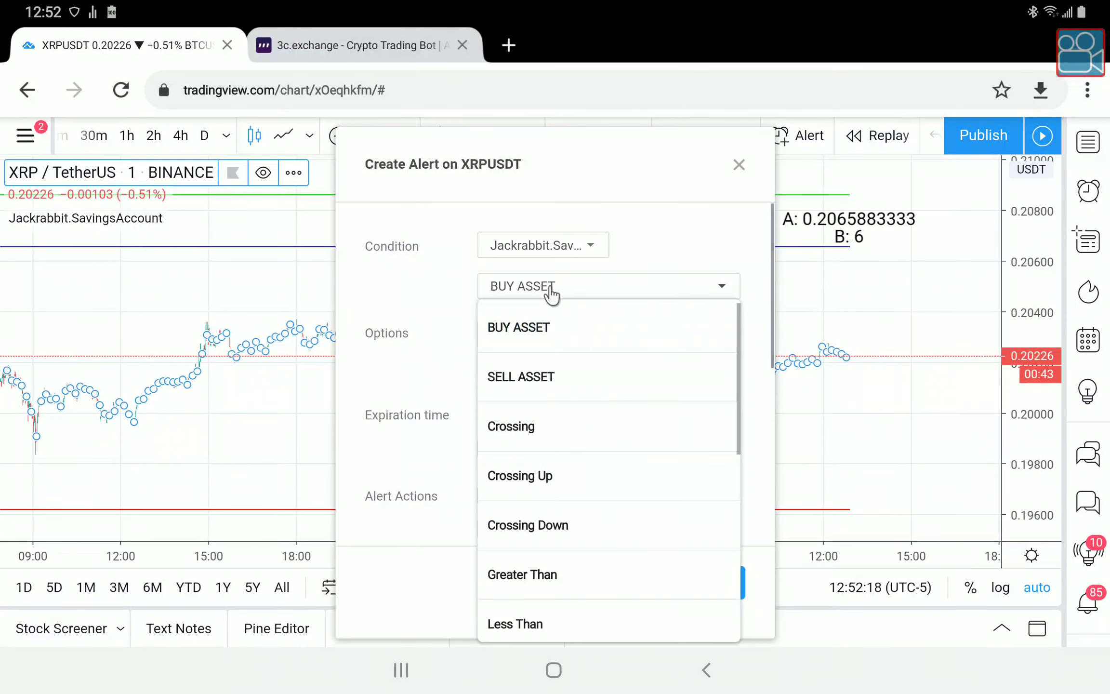
pyautogui.click(550, 388)
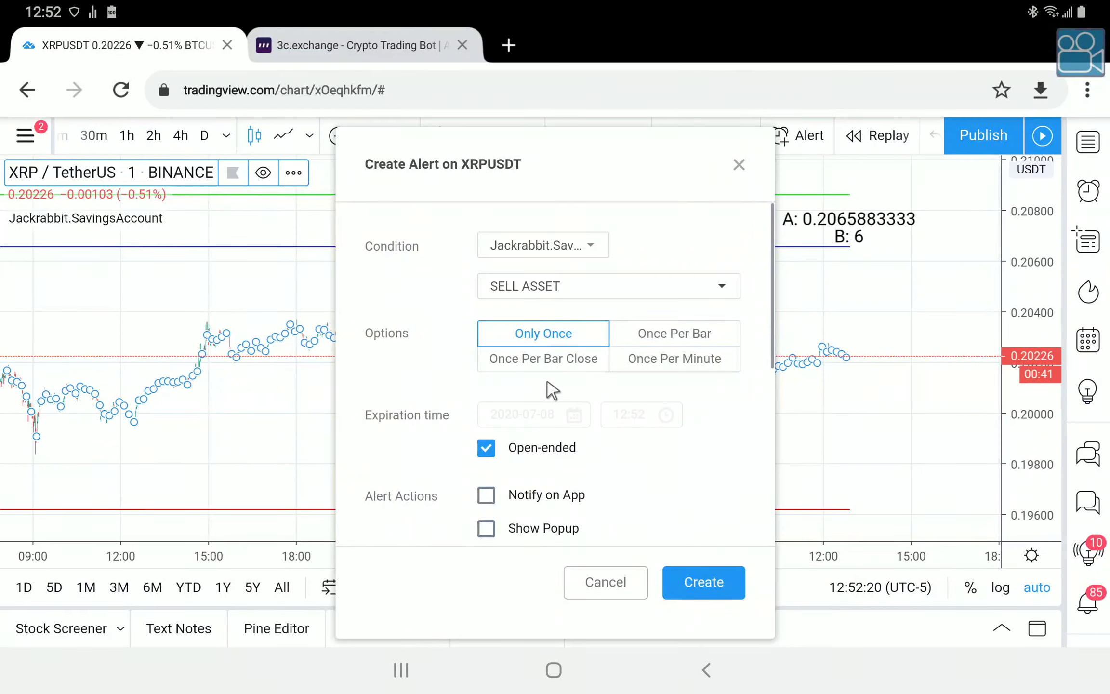
pyautogui.click(540, 362)
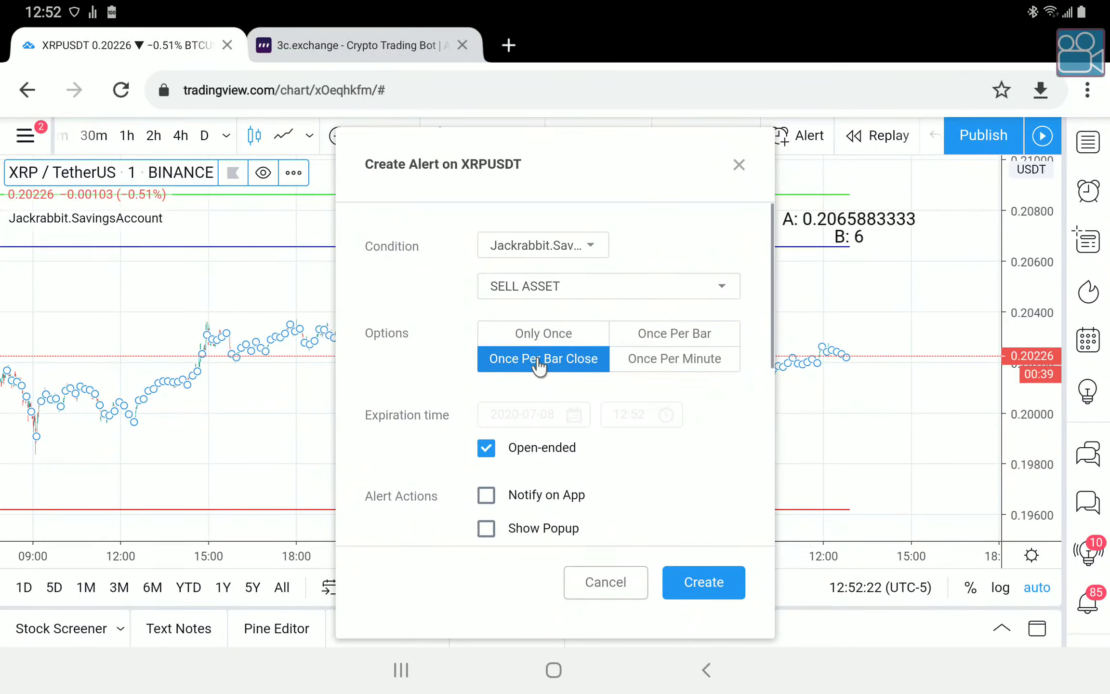
# Replace the sell alert's message with the copied close-all-deals text, including its email token.
pyautogui.scroll(-5, 576, 392)
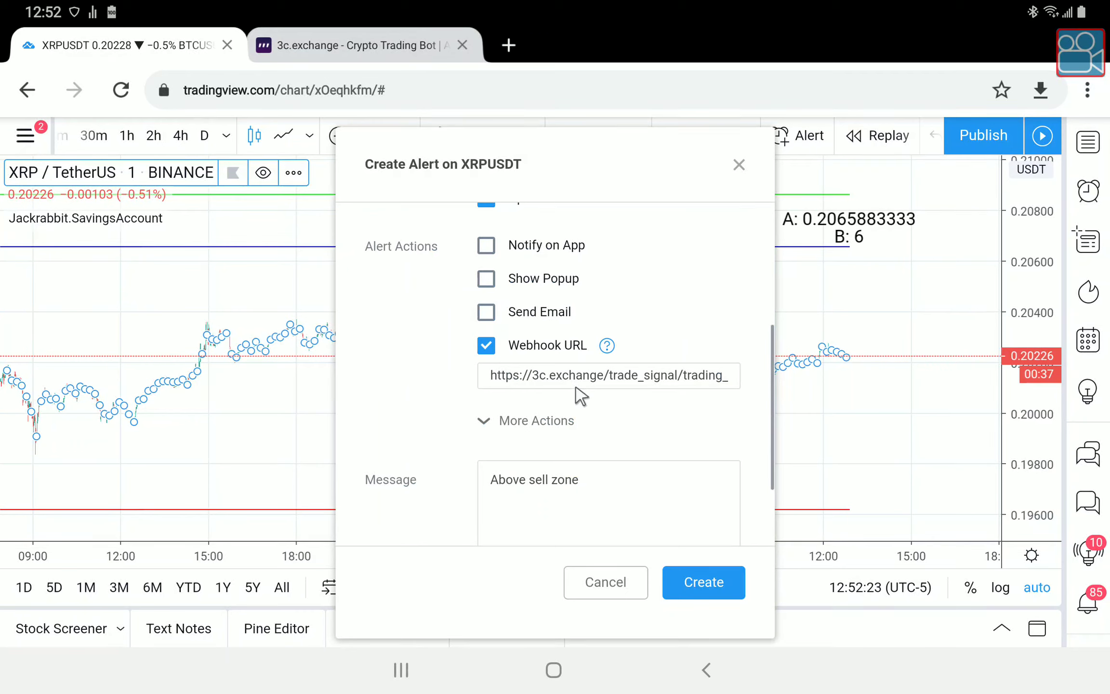
pyautogui.click(646, 486)
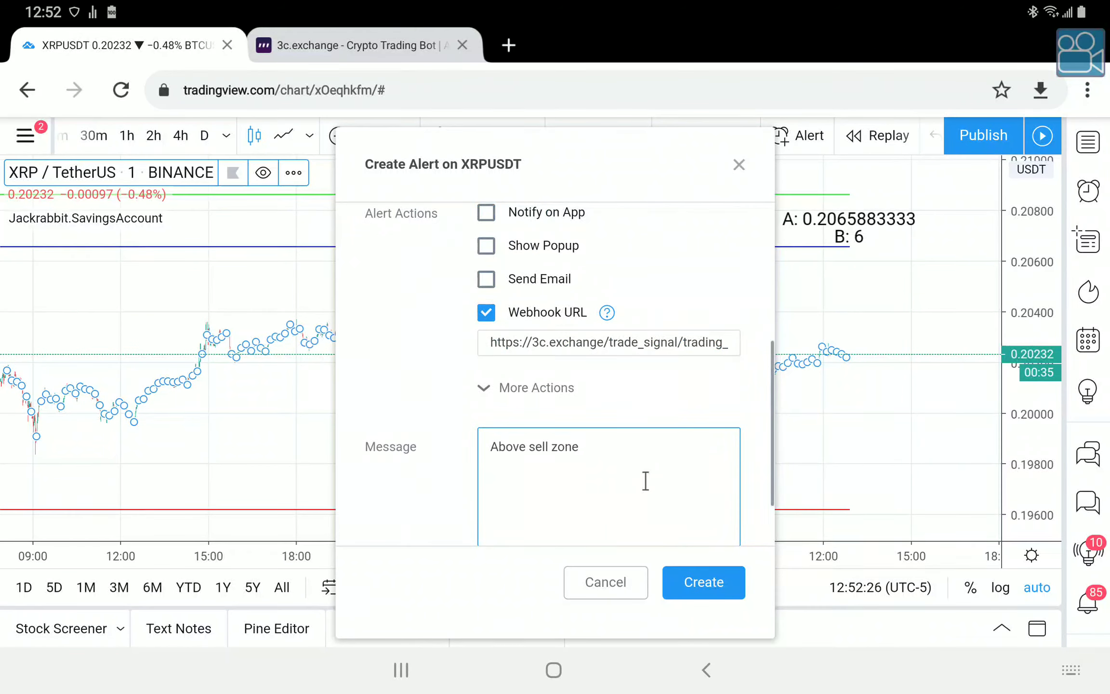
pyautogui.hotkey('ctrl', 'a')
pyautogui.press('BackSpace')
pyautogui.hotkey('ctrl', 'v')
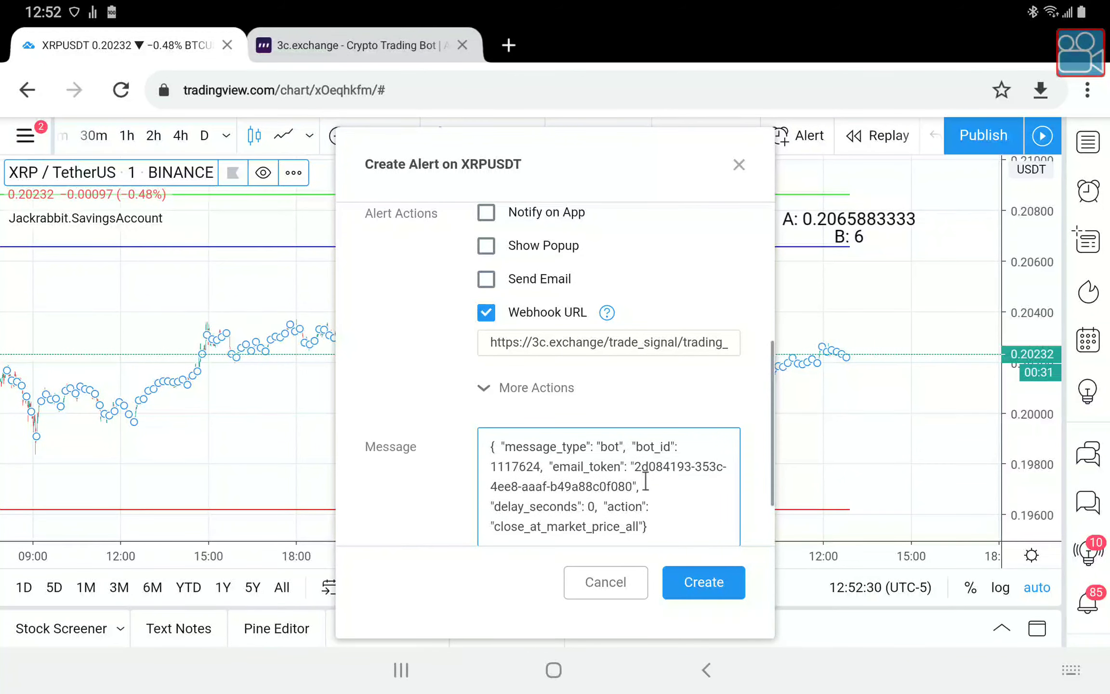
pyautogui.scroll(-2, 449, 433)
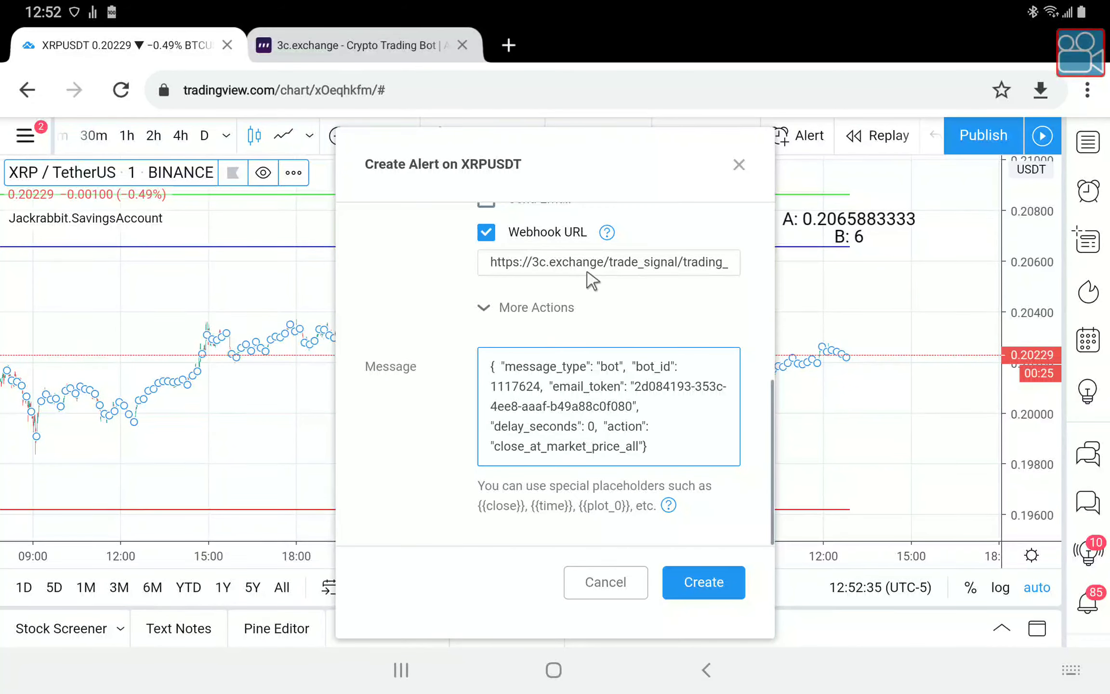
# Examine the full webhook URL of the sell alert from its beginning to its end.
pyautogui.click(520, 269)
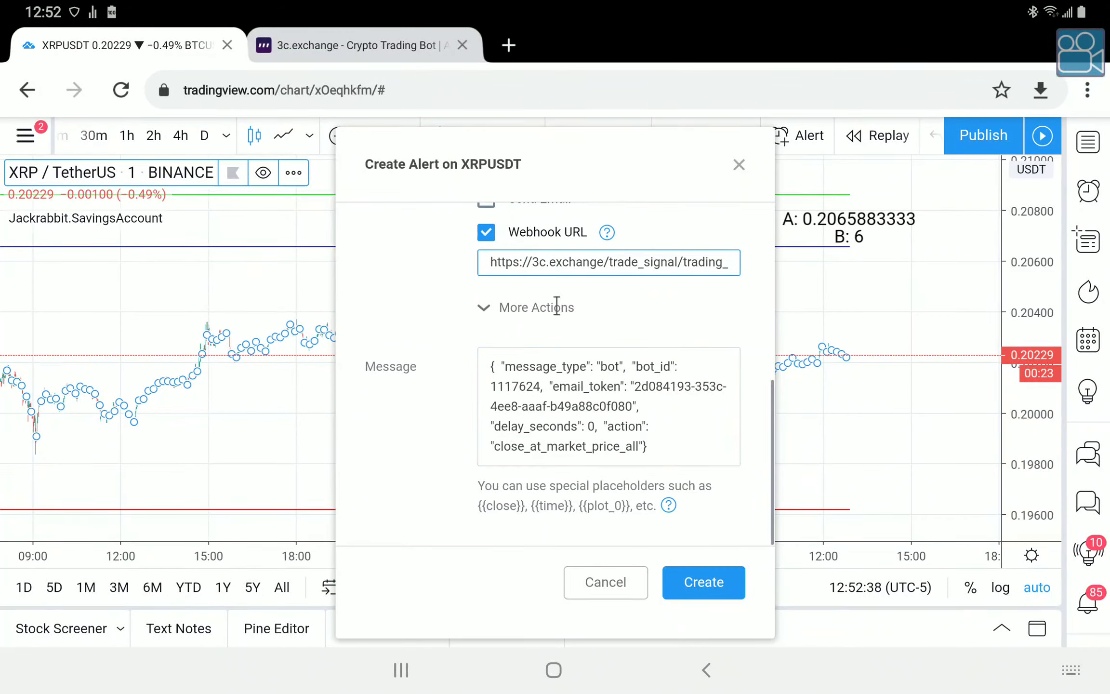
pyautogui.press('Right')
pyautogui.press('Right')
pyautogui.press('Right')
pyautogui.press('Right')
pyautogui.press('Right')
pyautogui.press('Right')
pyautogui.press('Right')
pyautogui.press('Right')
pyautogui.press('Right')
pyautogui.press('Right')
pyautogui.press('Right')
pyautogui.press('Right')
pyautogui.press('Right')
pyautogui.press('Right')
pyautogui.press('Right')
pyautogui.press('Right')
pyautogui.press('Right')
pyautogui.press('Right')
pyautogui.press('Right')
pyautogui.press('Right')
pyautogui.press('Right')
pyautogui.press('Right')
pyautogui.press('Right')
pyautogui.press('Right')
pyautogui.press('Right')
pyautogui.press('Right')
pyautogui.press('Right')
pyautogui.press('Right')
pyautogui.press('Right')
pyautogui.press('Right')
pyautogui.press('Right')
pyautogui.press('Right')
pyautogui.press('Right')
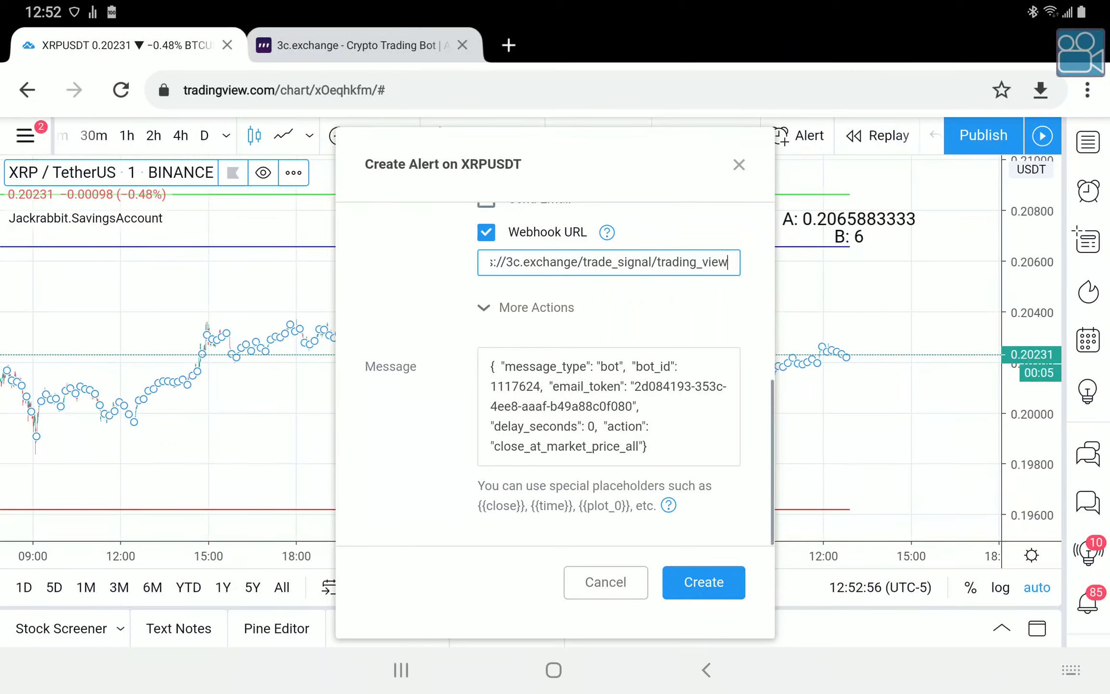
pyautogui.press('Home')
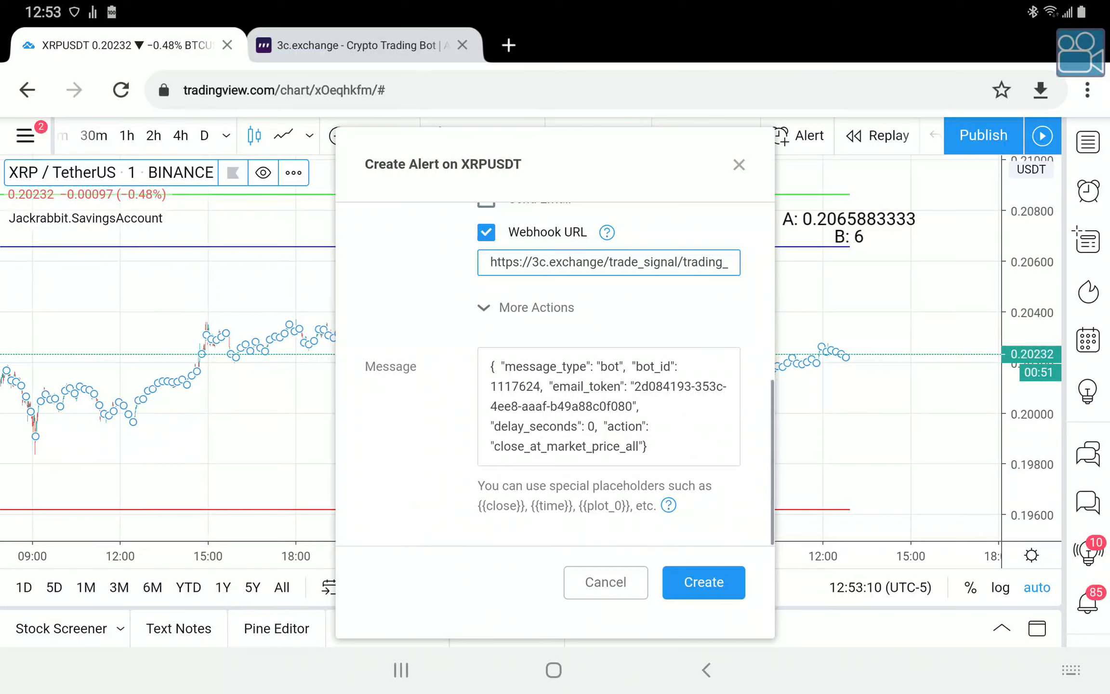
pyautogui.press('End')
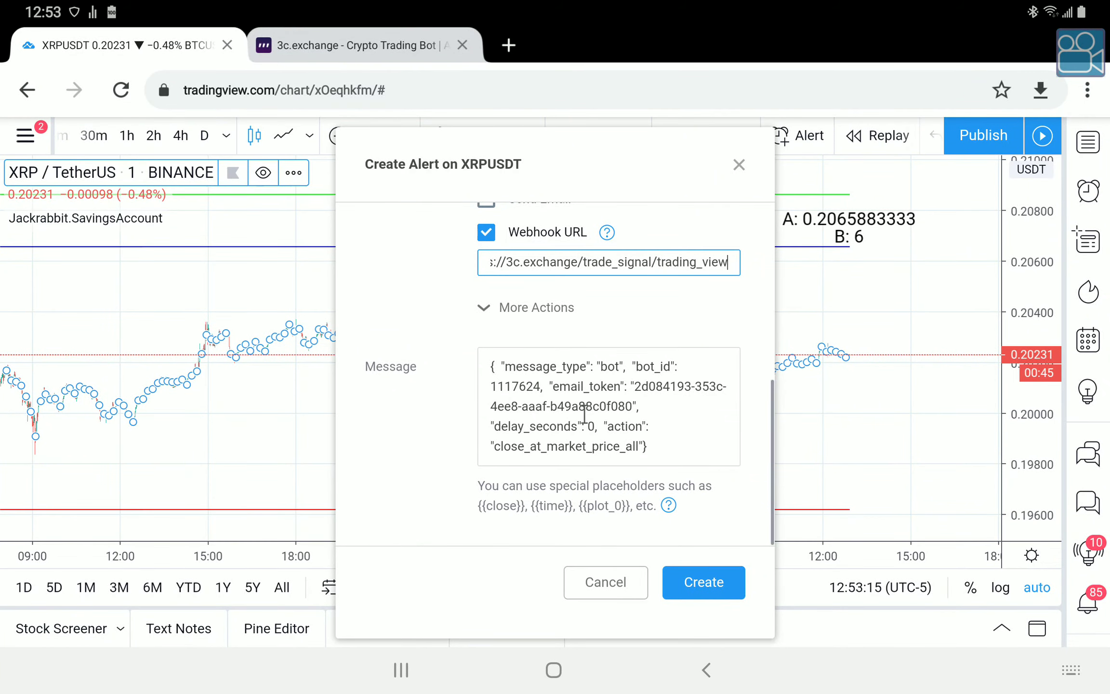
# Create the sell alert and check the new XRPUSDT bot alerts in the alerts list.
pyautogui.click(718, 592)
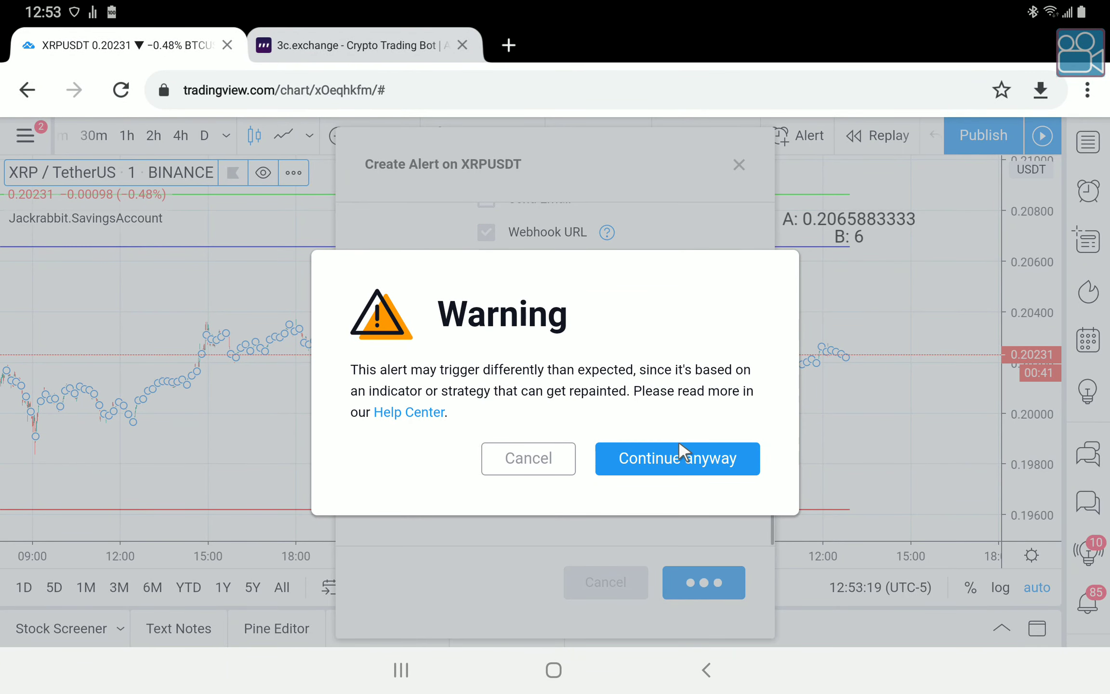
pyautogui.click(684, 462)
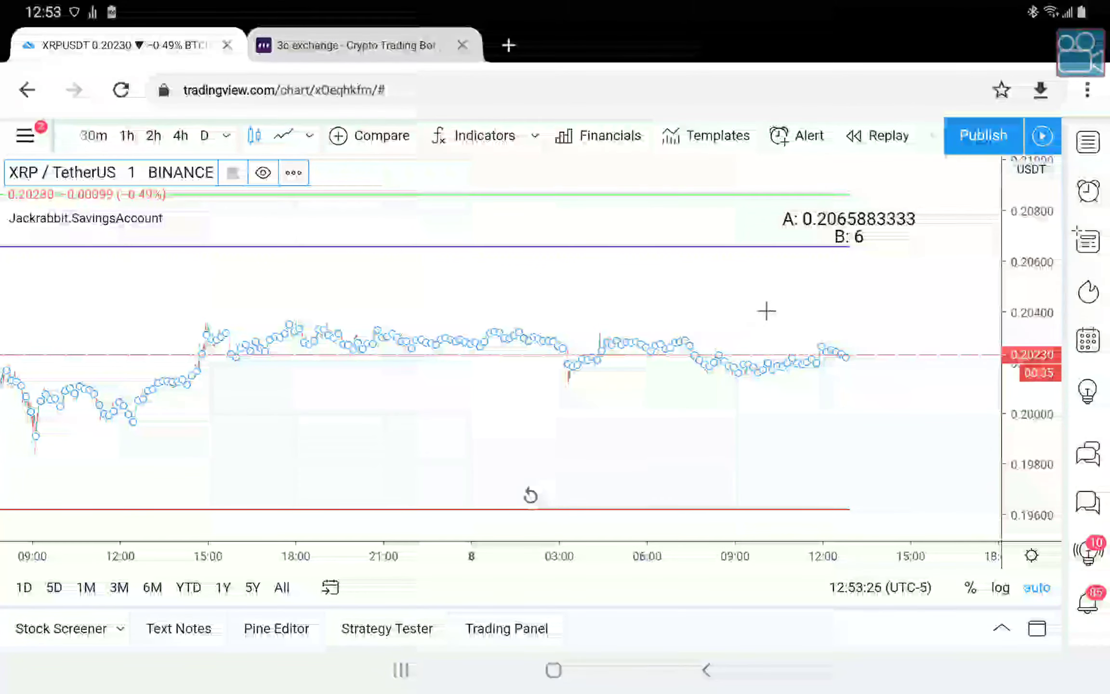
pyautogui.click(1089, 195)
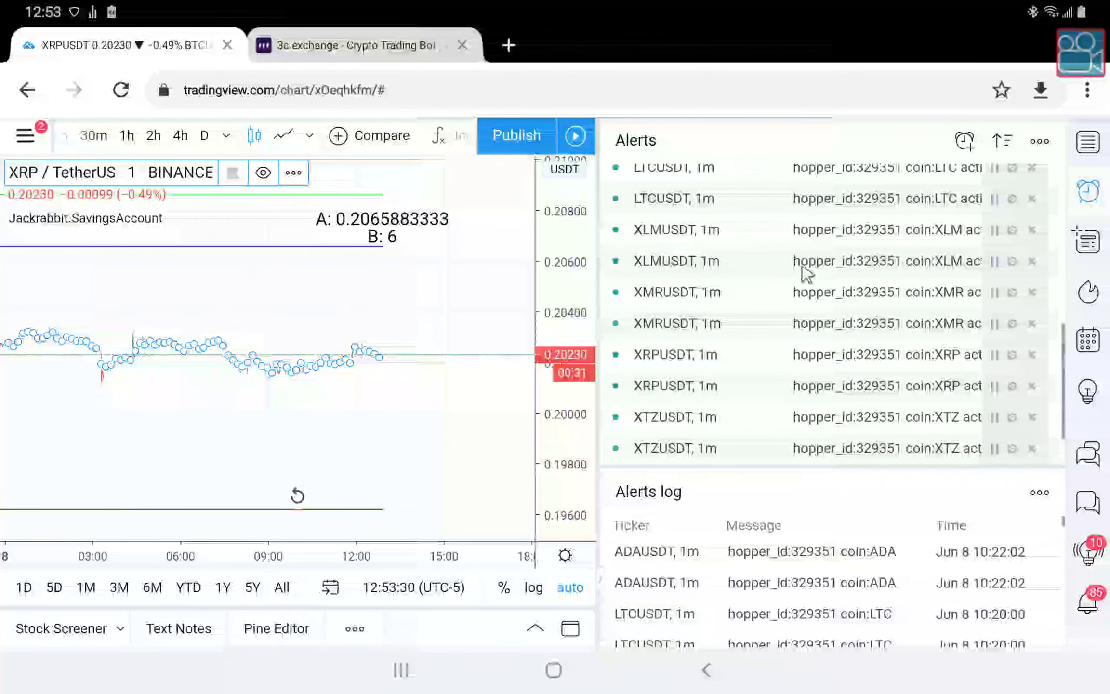
pyautogui.scroll(-2, 814, 281)
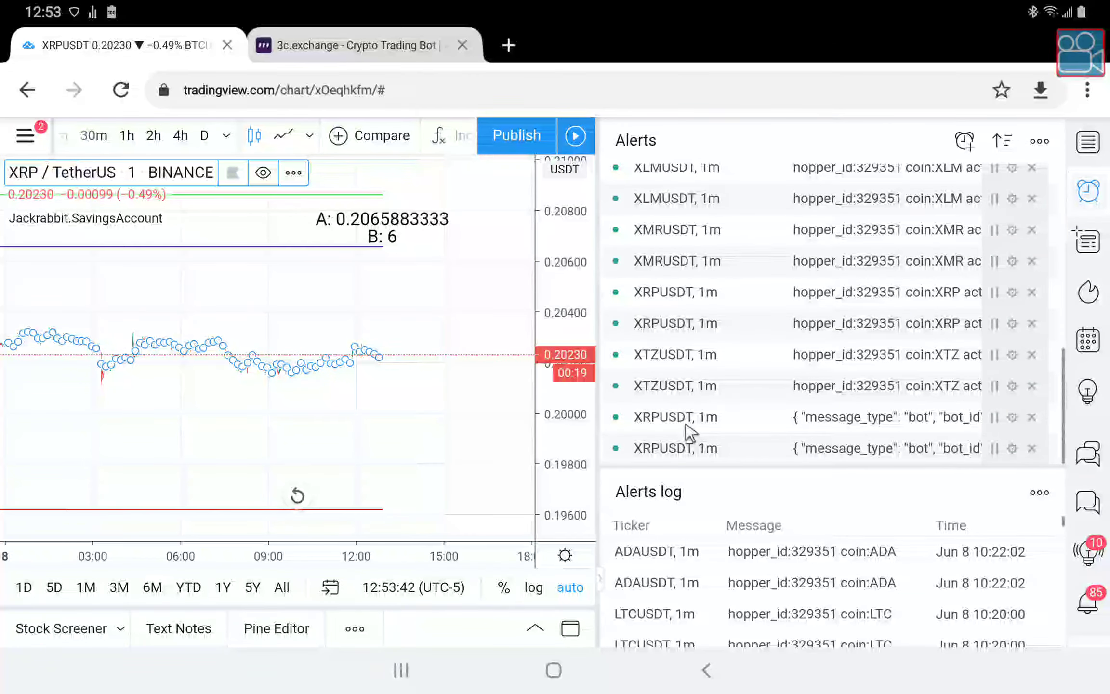
pyautogui.click(1098, 192)
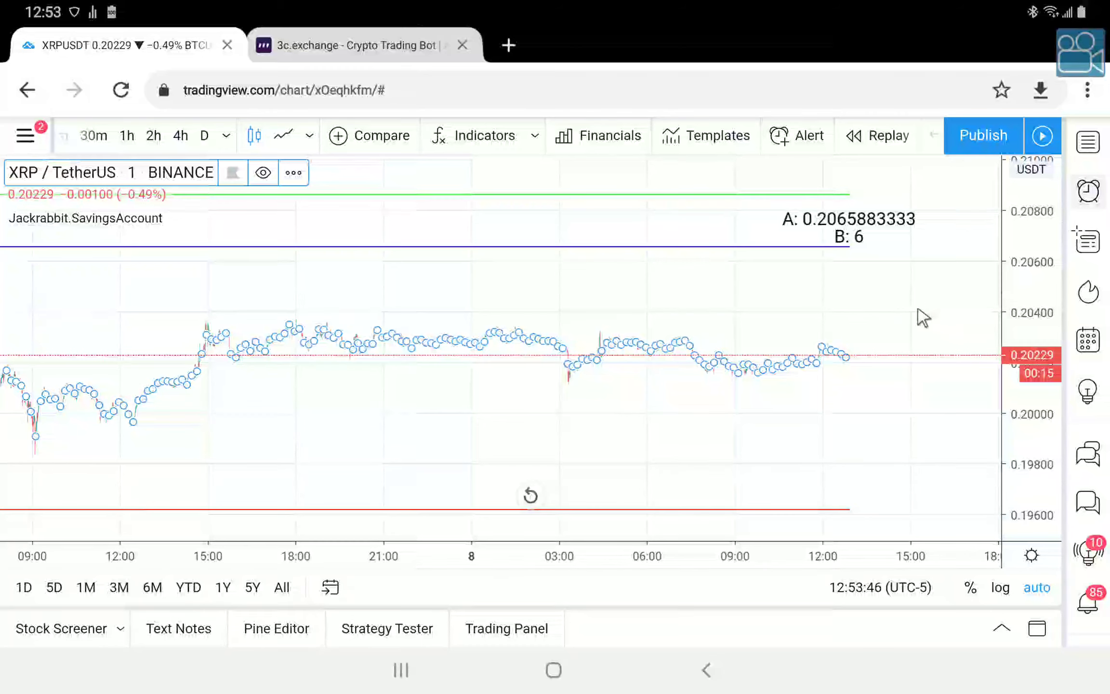